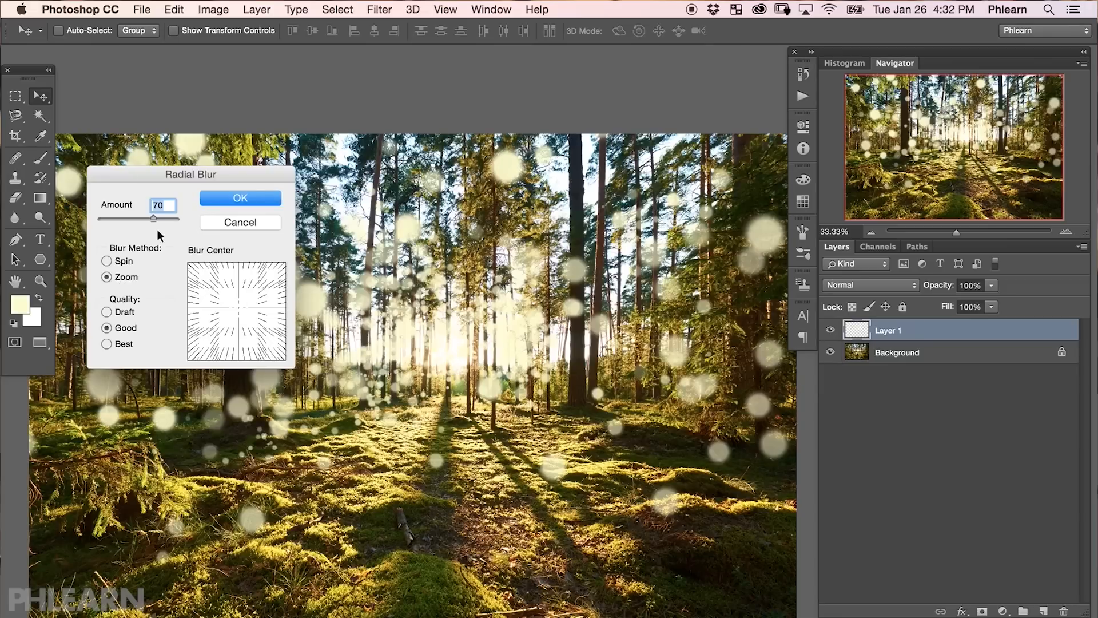
Apply a Zoom Radial Blur at amount 100 to the bokeh layer and toggle the layer's visibility to compare.
left_click_drag(240, 312, 241, 315)
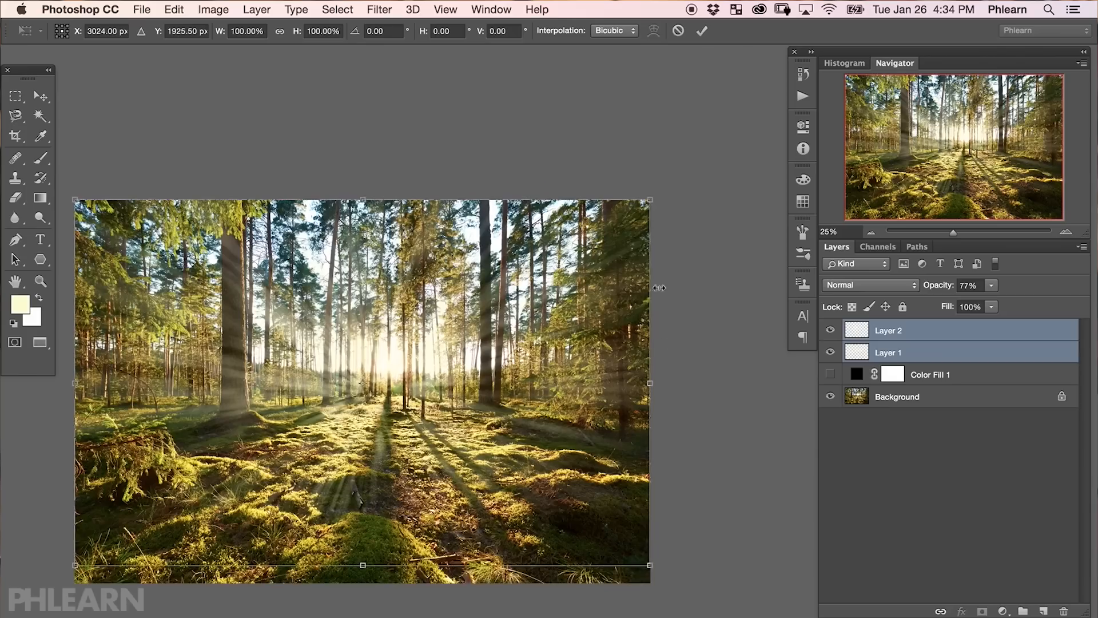
left_click_drag(650, 286, 433, 393)
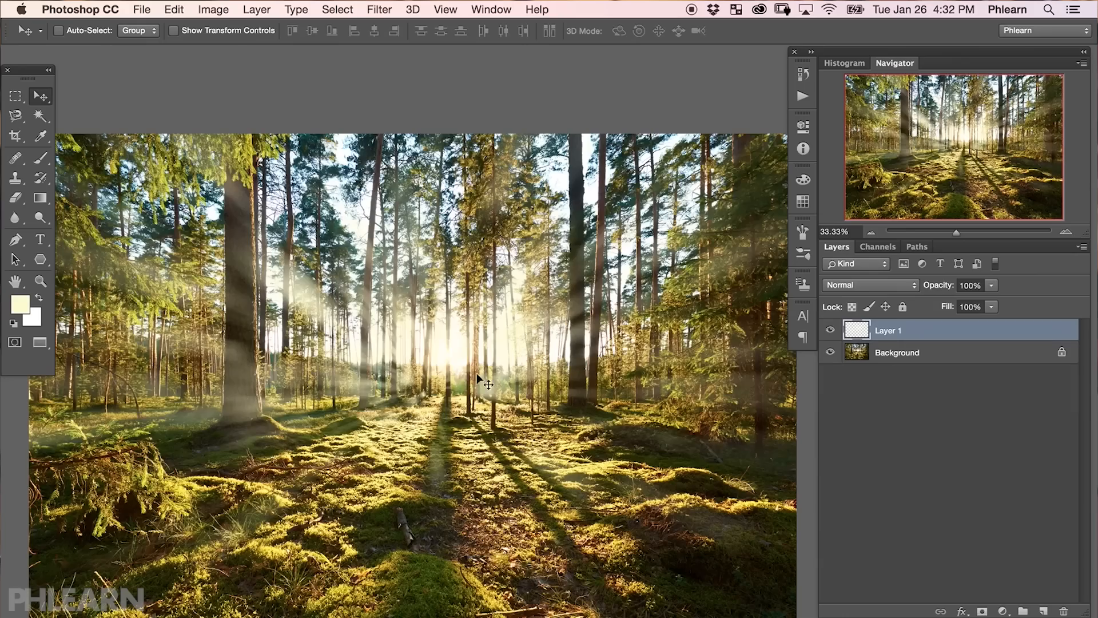
left_click(830, 331)
left_click(830, 330)
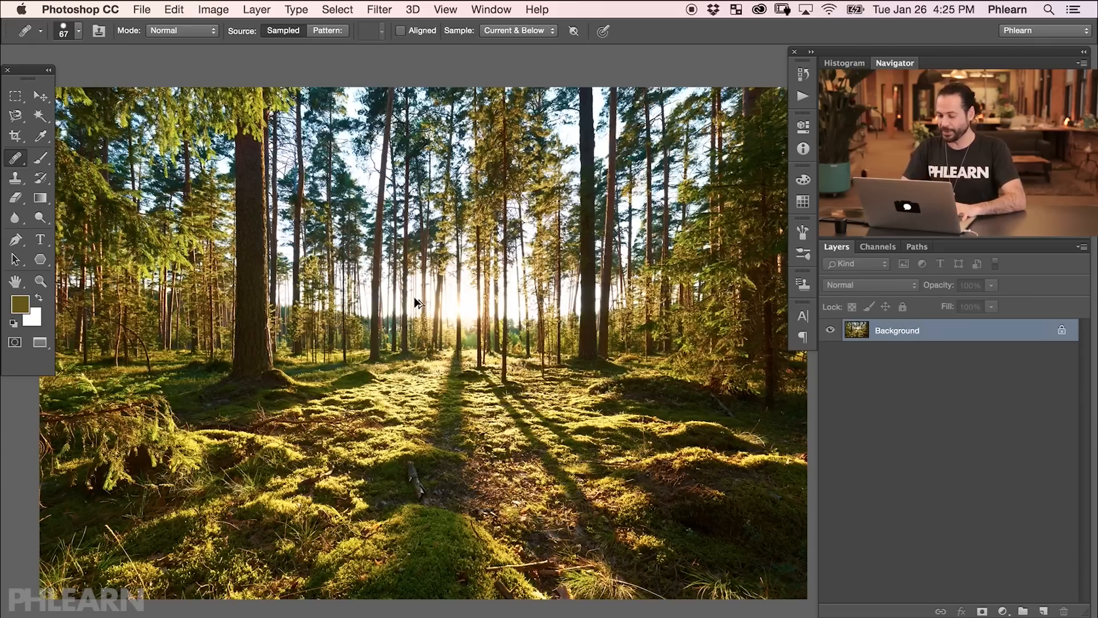
Create a new empty layer above the background and switch to the Brush tool.
key("ctrl+shift+alt+n")
key("b")
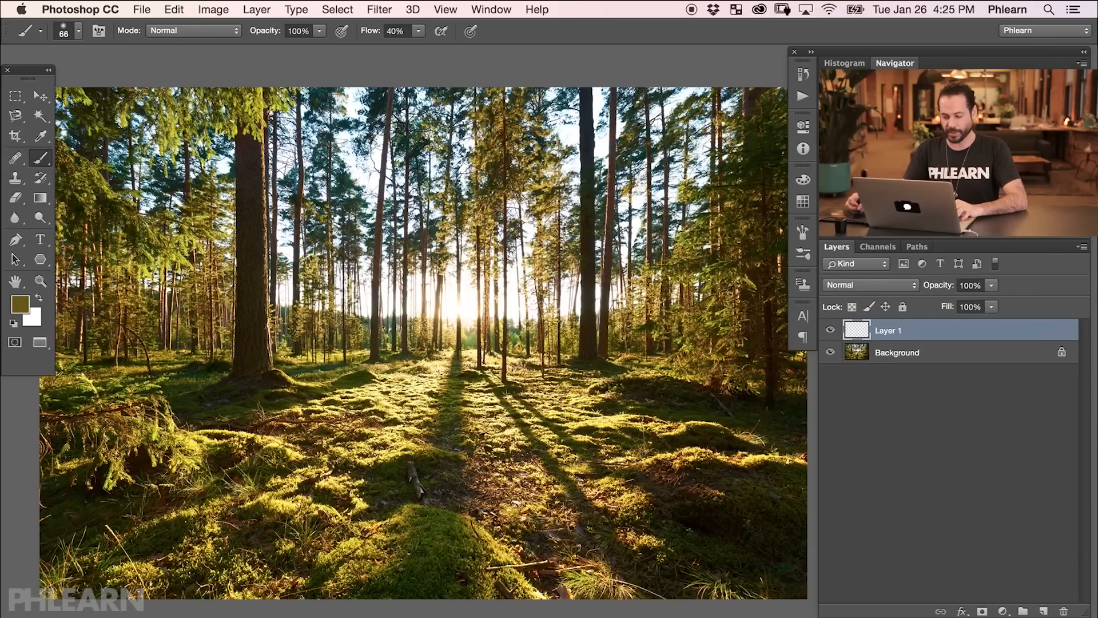
Sample the pale yellow sunlight color (fefccc) near the sun as the foreground color.
key("super+equal")
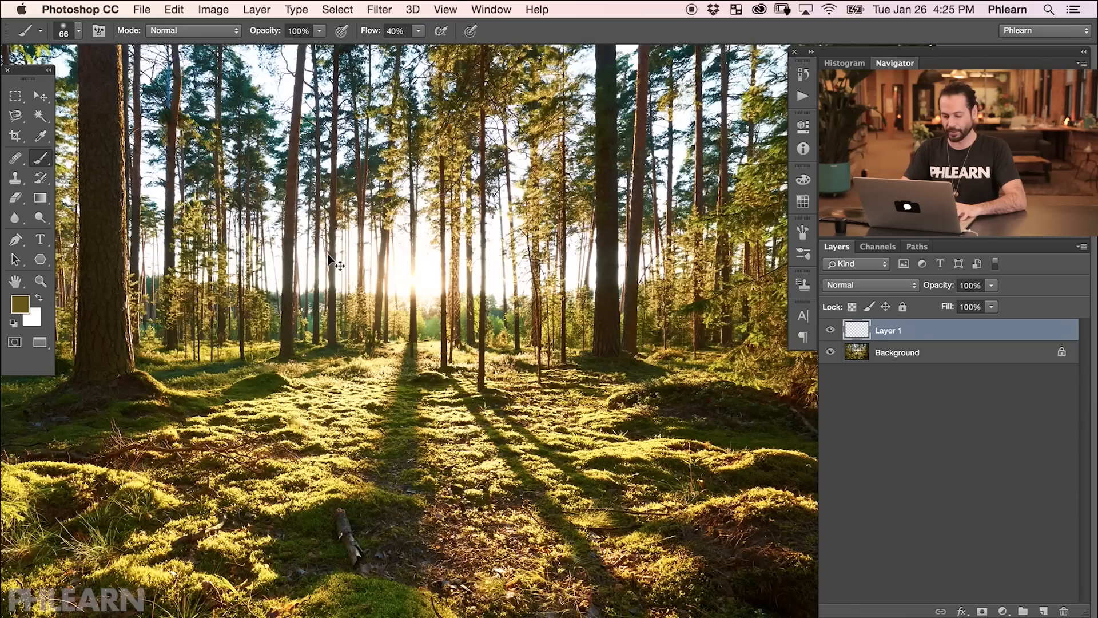
key("super+equal")
left_click_drag(354, 321, 376, 349)
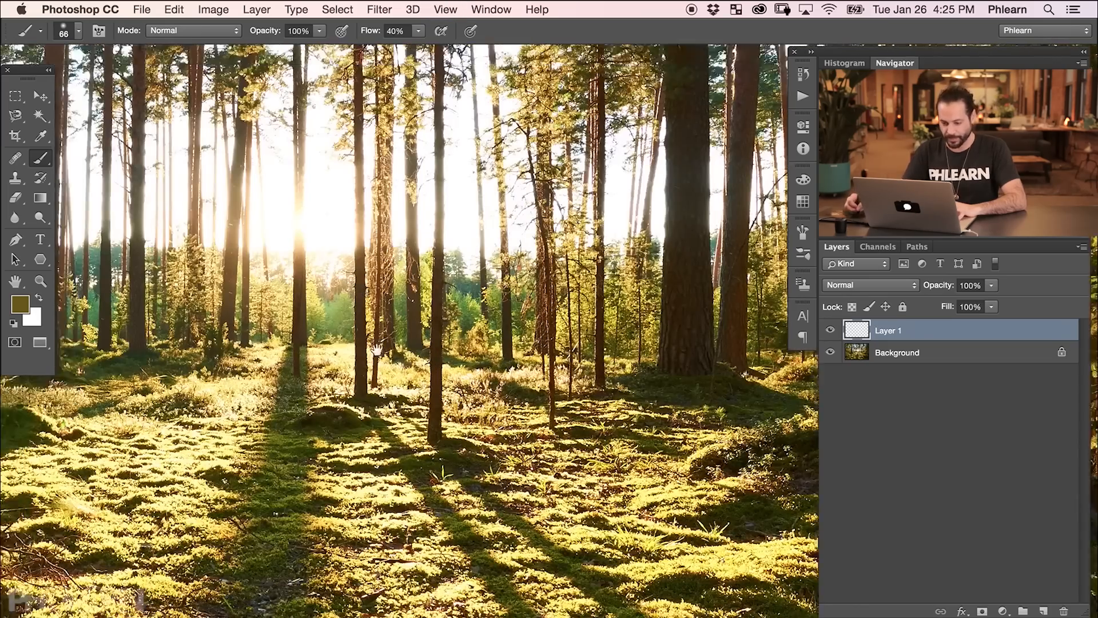
key("super+equal")
mouse_move(297, 306)
left_mouse_down()
mouse_move(324, 331)
mouse_move(758, 492)
left_mouse_up()
key("alt")
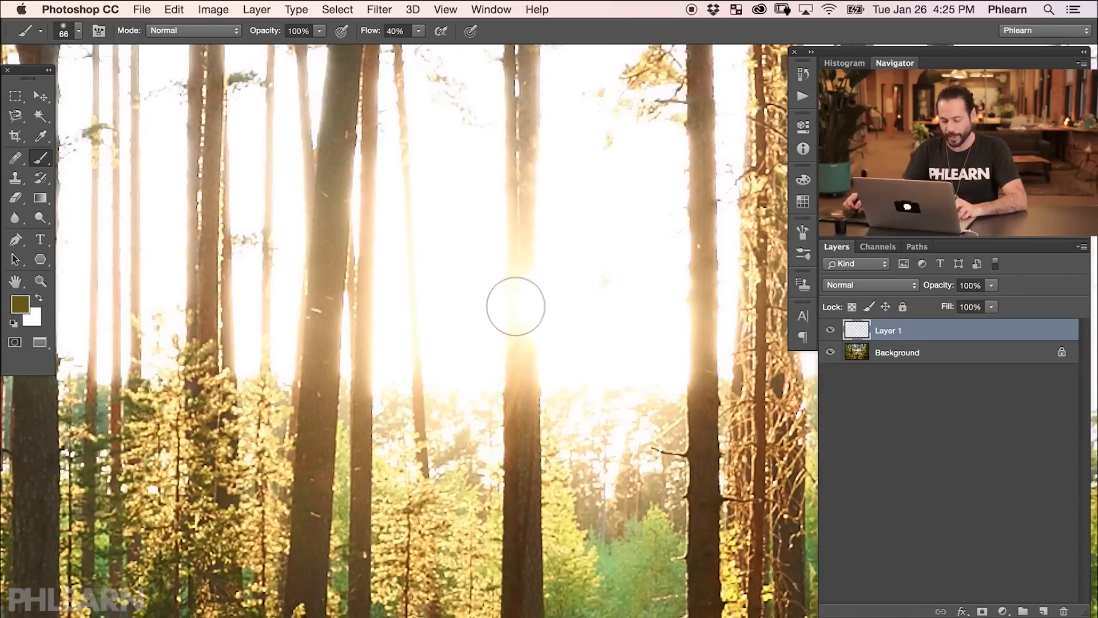
key("alt")
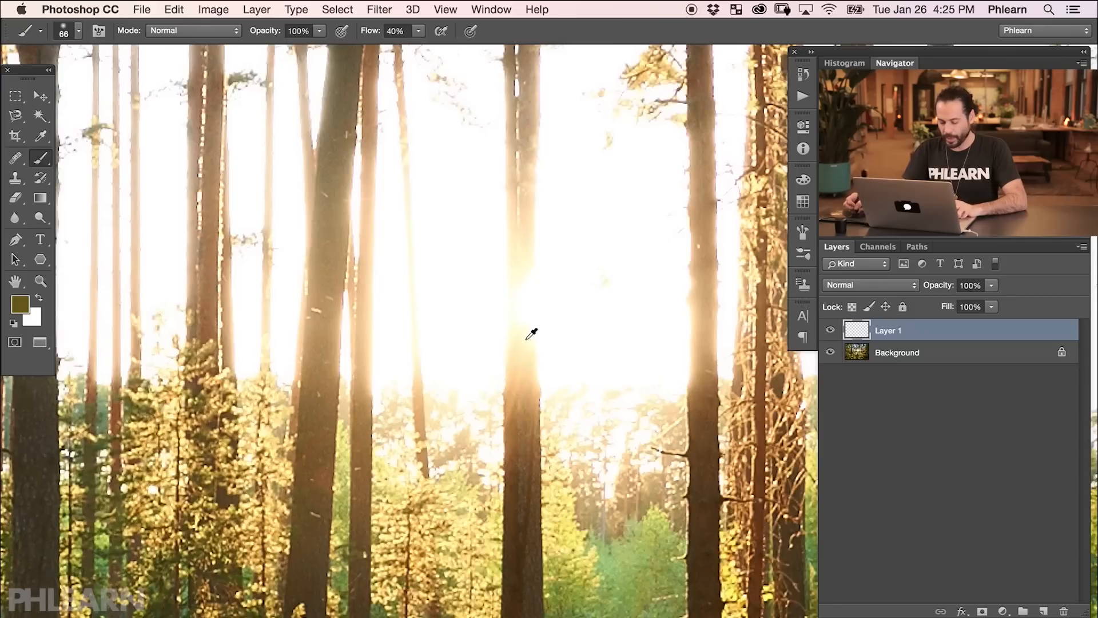
left_click_drag(526, 335, 532, 336)
left_click(18, 309)
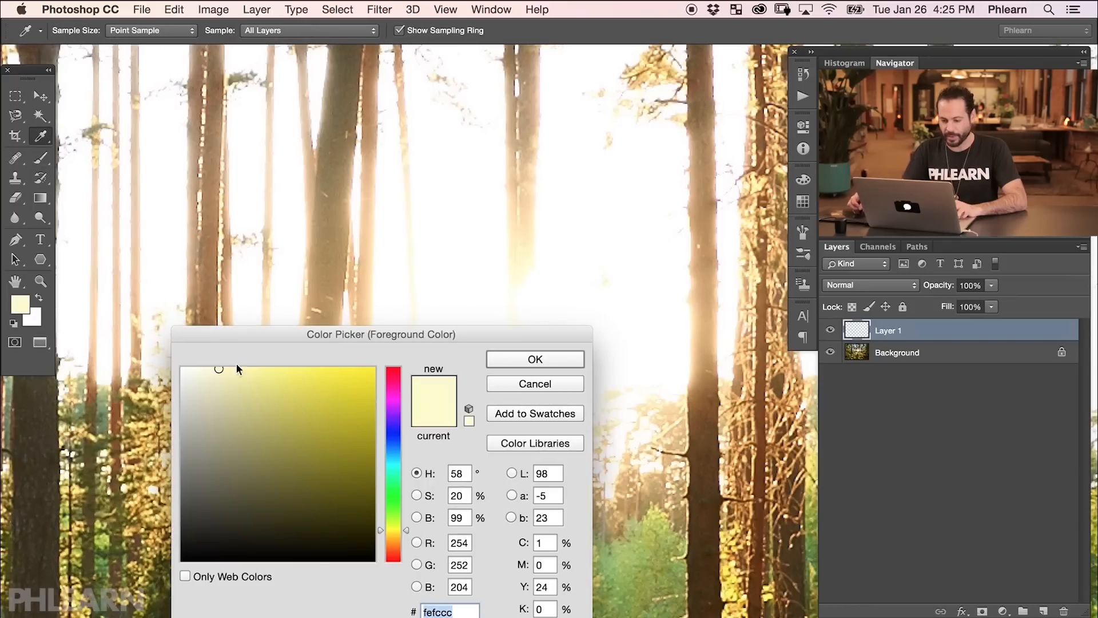
left_click(517, 381)
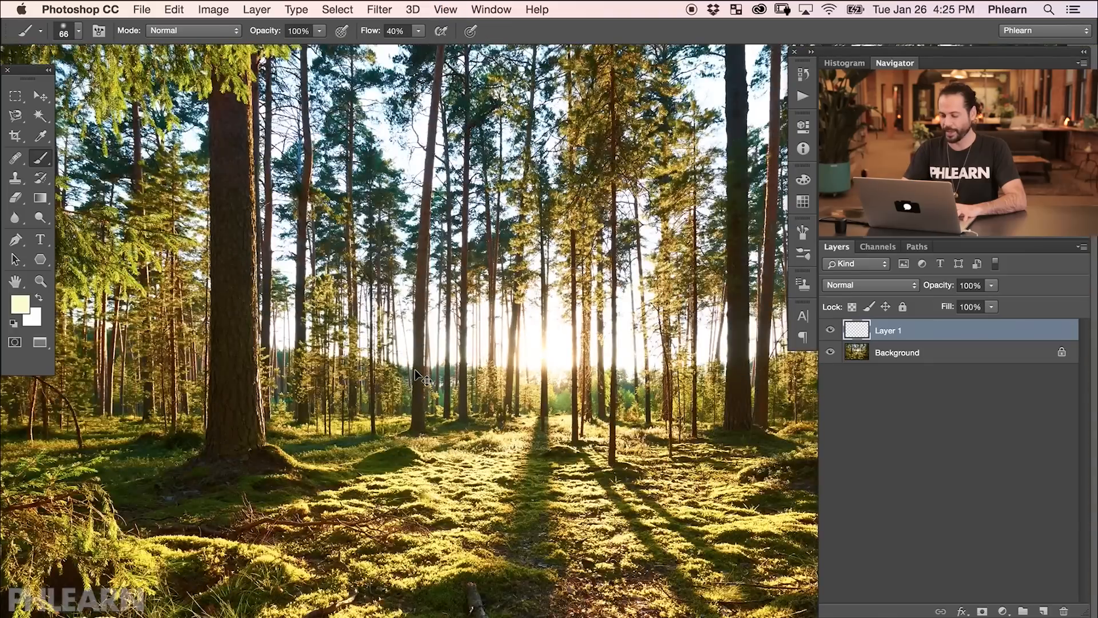
key("super+minus")
left_click_drag(700, 366, 555, 367)
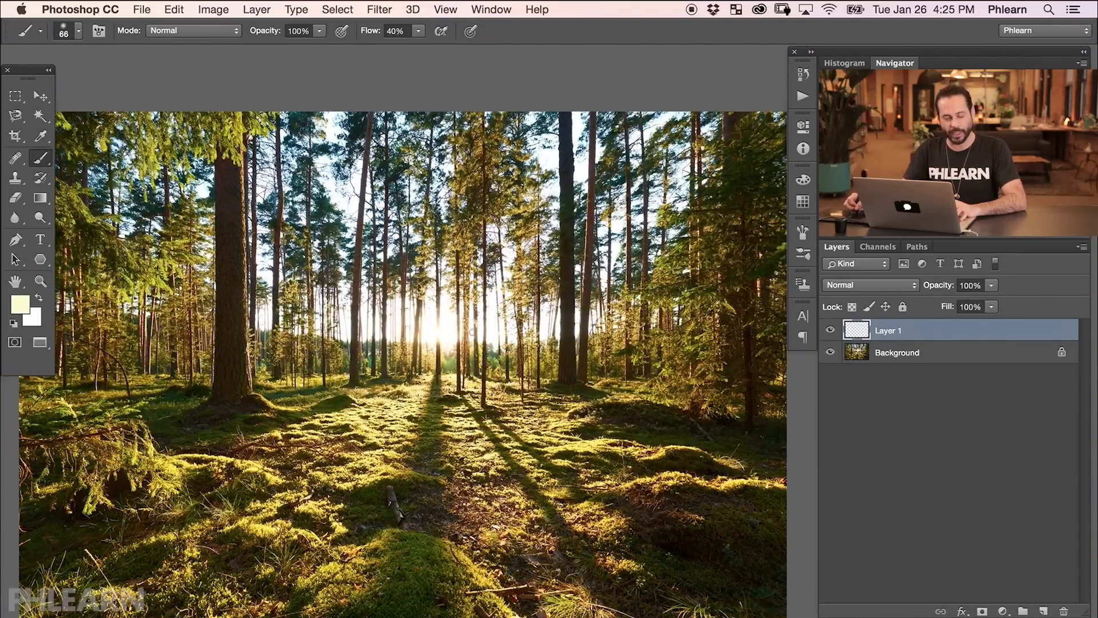
mouse_move(574, 315)
left_mouse_down()
mouse_move(509, 391)
mouse_move(440, 442)
mouse_move(479, 504)
mouse_move(649, 472)
left_mouse_up()
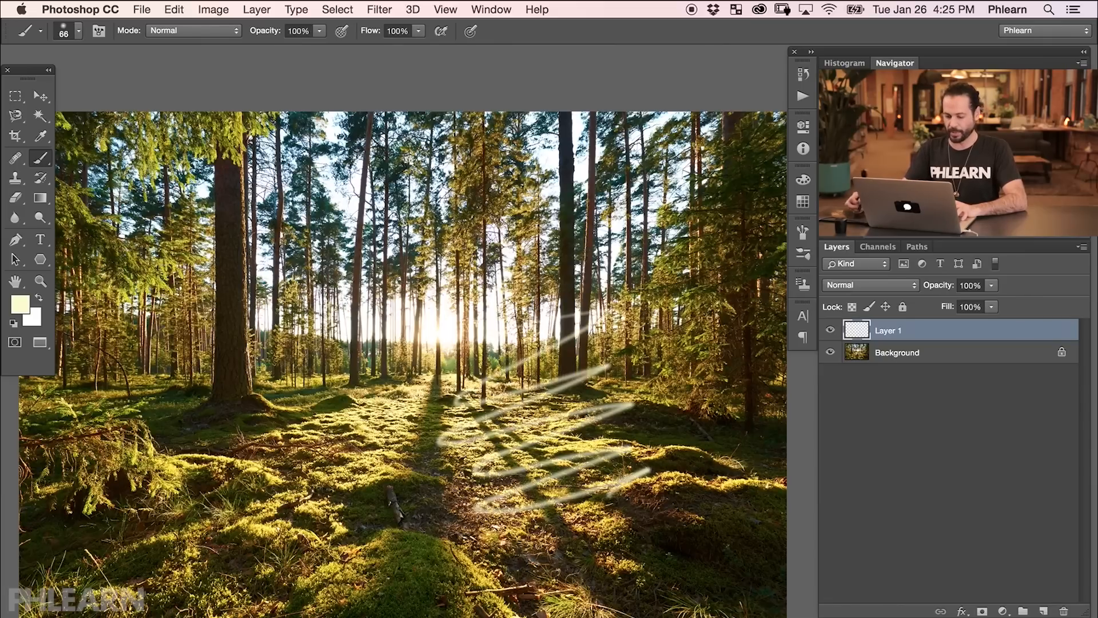
mouse_move(343, 382)
left_mouse_down()
mouse_move(329, 437)
mouse_move(380, 552)
left_mouse_up()
mouse_move(218, 421)
left_mouse_down()
mouse_move(452, 432)
mouse_move(486, 512)
left_mouse_up()
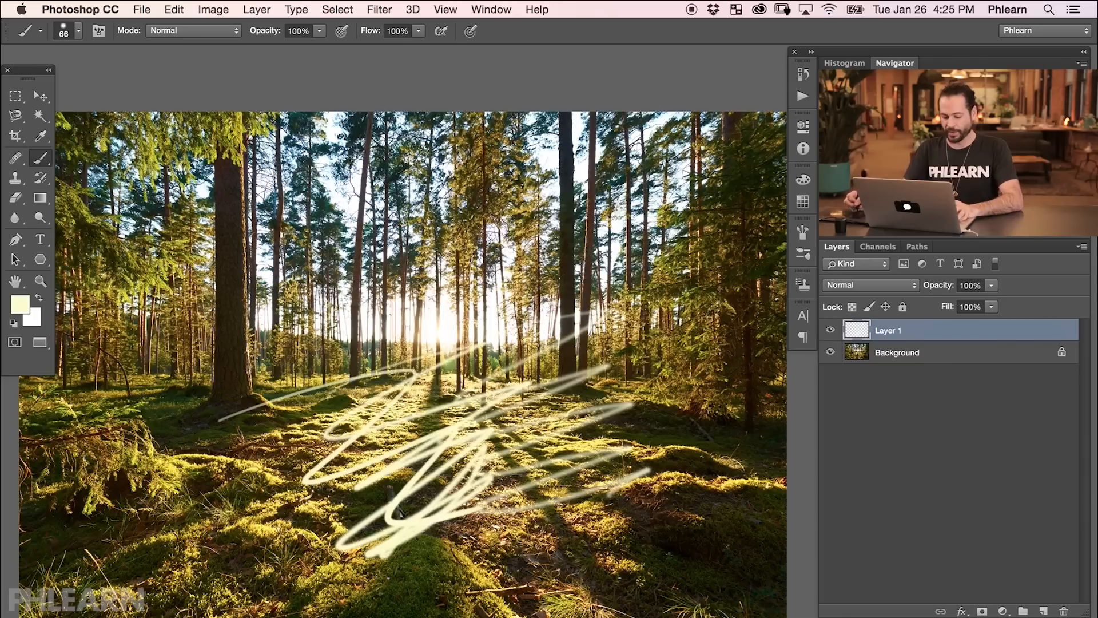
key("super+a")
key("Delete")
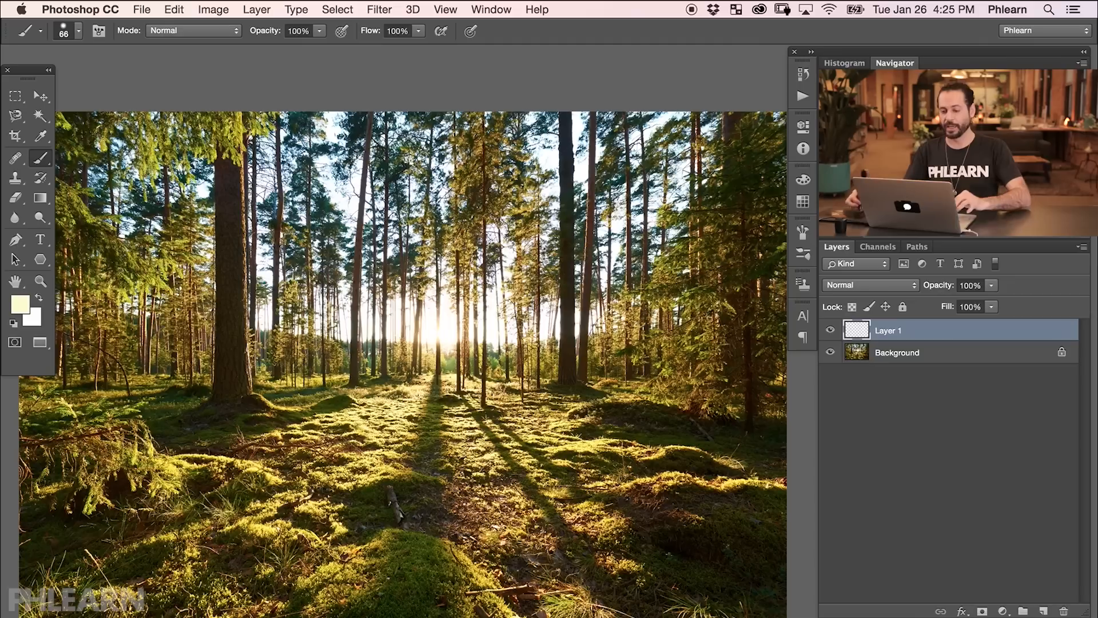
Open the Brush panel and enable Shape Dynamics with Size Jitter 100% and Minimum Diameter 0%.
left_click(490, 10)
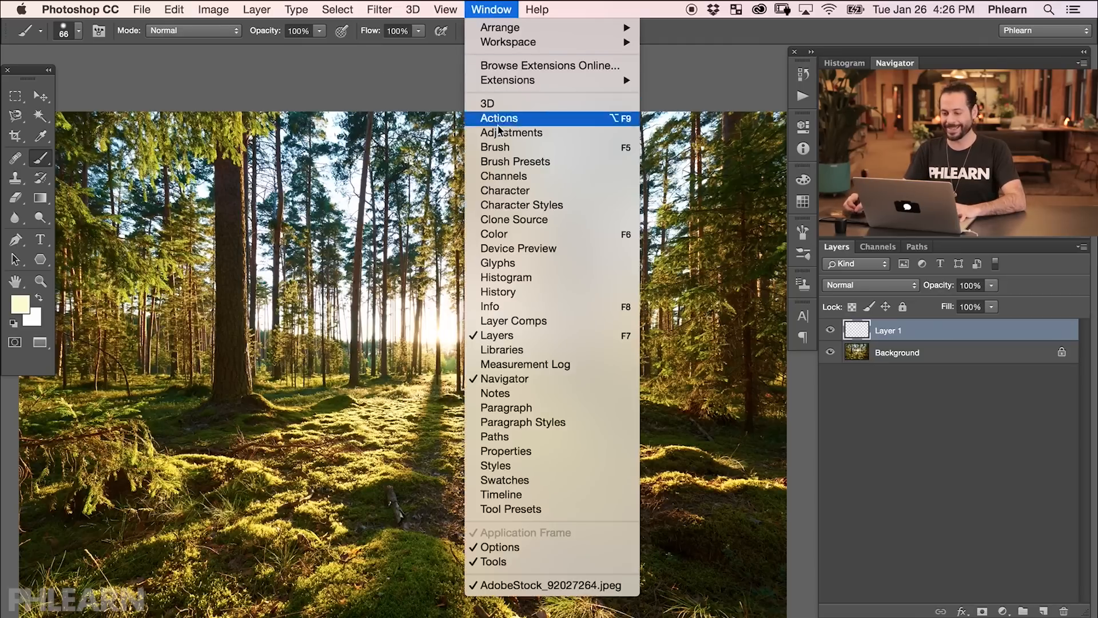
left_click(504, 148)
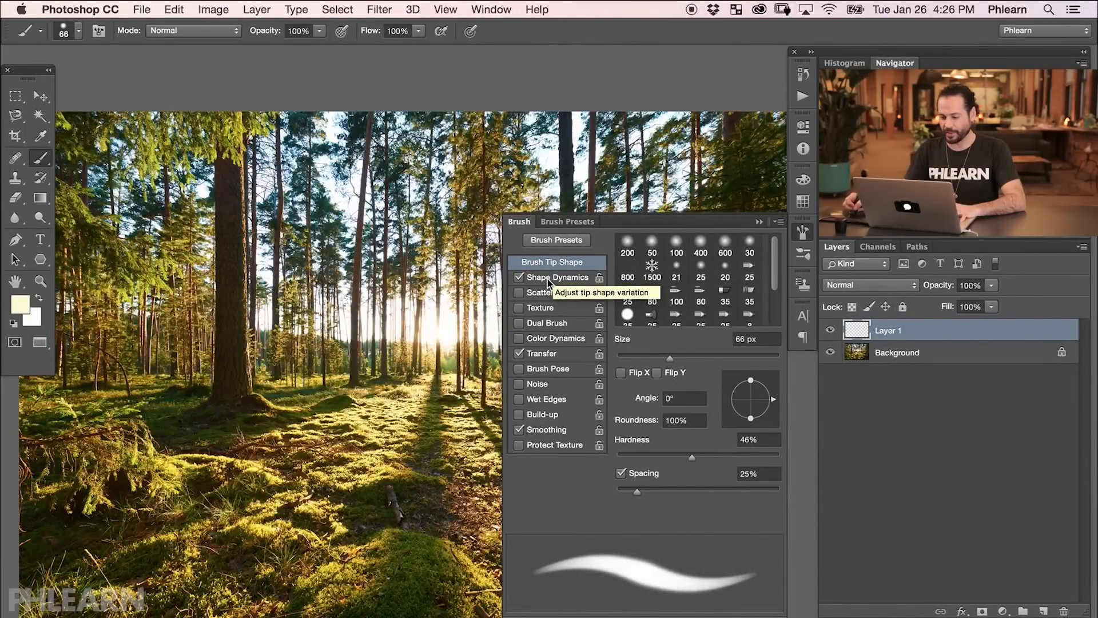
left_click(549, 277)
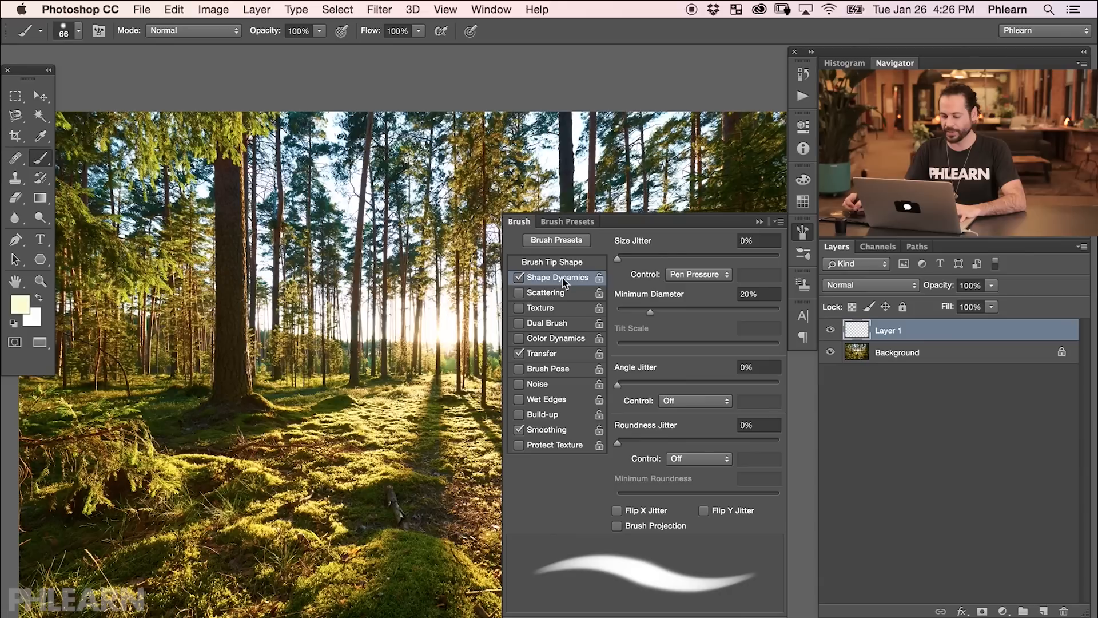
left_click_drag(637, 258, 778, 260)
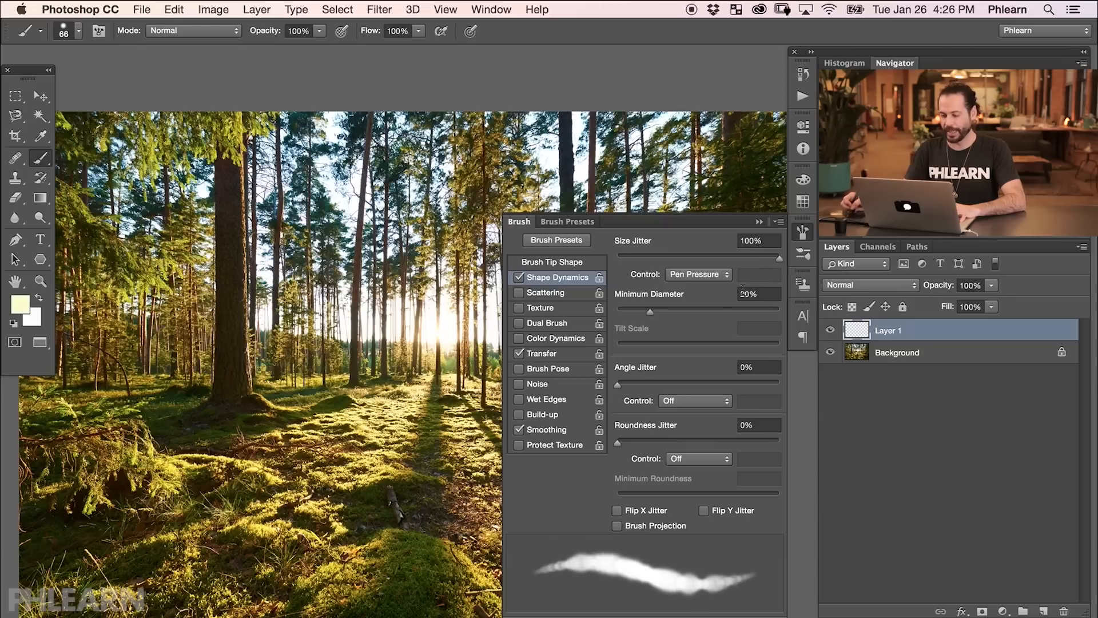
mouse_move(650, 311)
left_mouse_down()
mouse_move(613, 315)
mouse_move(748, 314)
mouse_move(608, 317)
left_mouse_up()
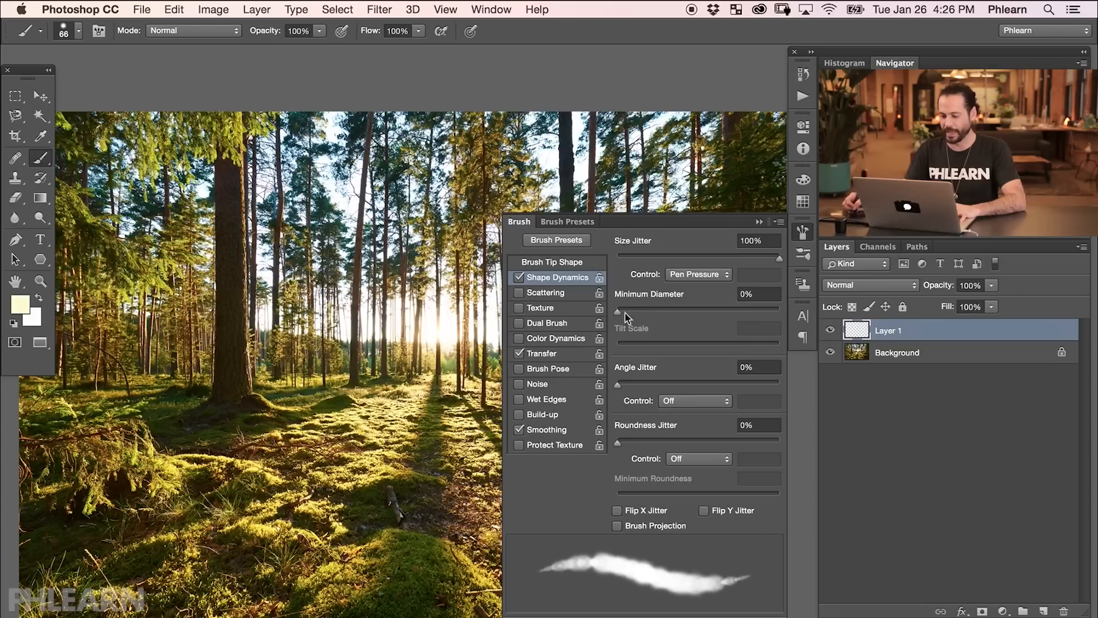
Enable Scattering with Both Axes checked and Scatter set to 1000%.
left_click(551, 297)
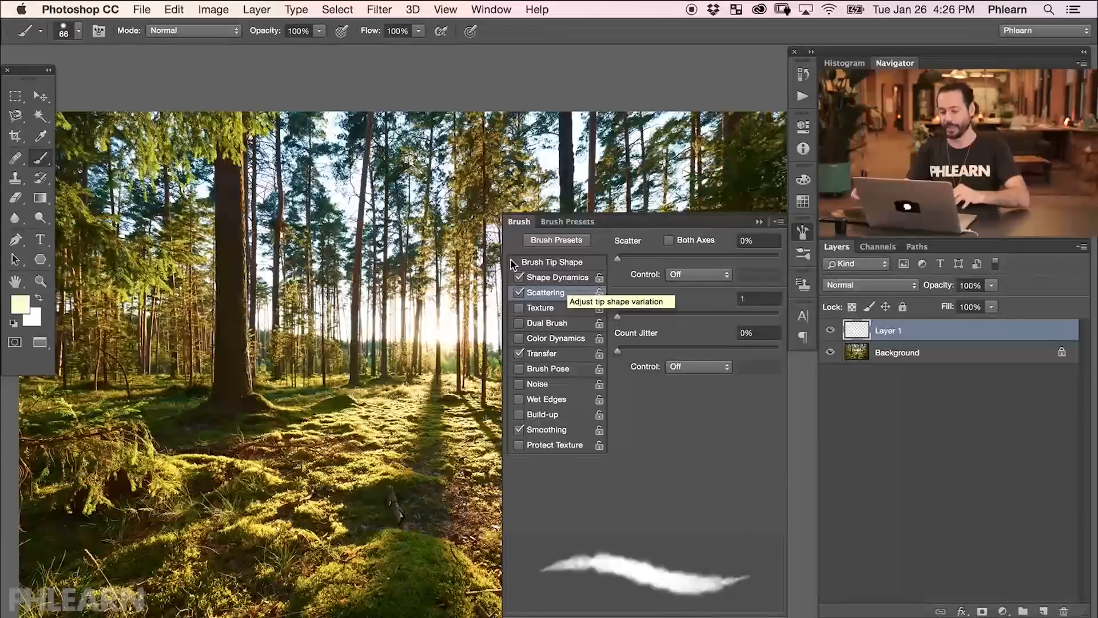
left_click(541, 293)
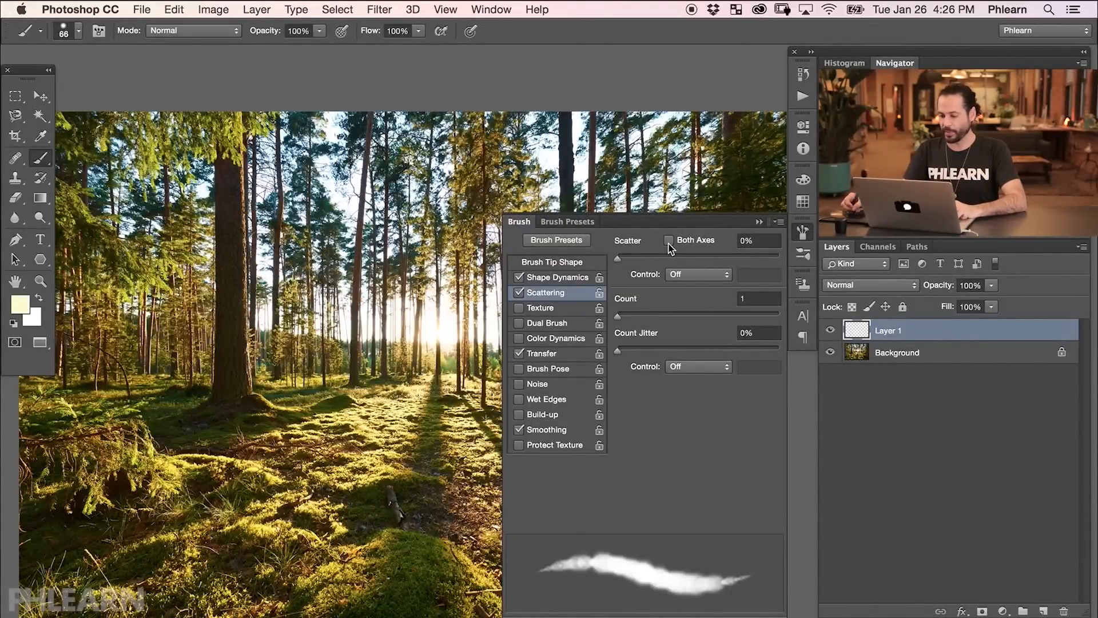
mouse_move(621, 260)
left_mouse_down()
mouse_move(722, 259)
mouse_move(795, 275)
left_mouse_up()
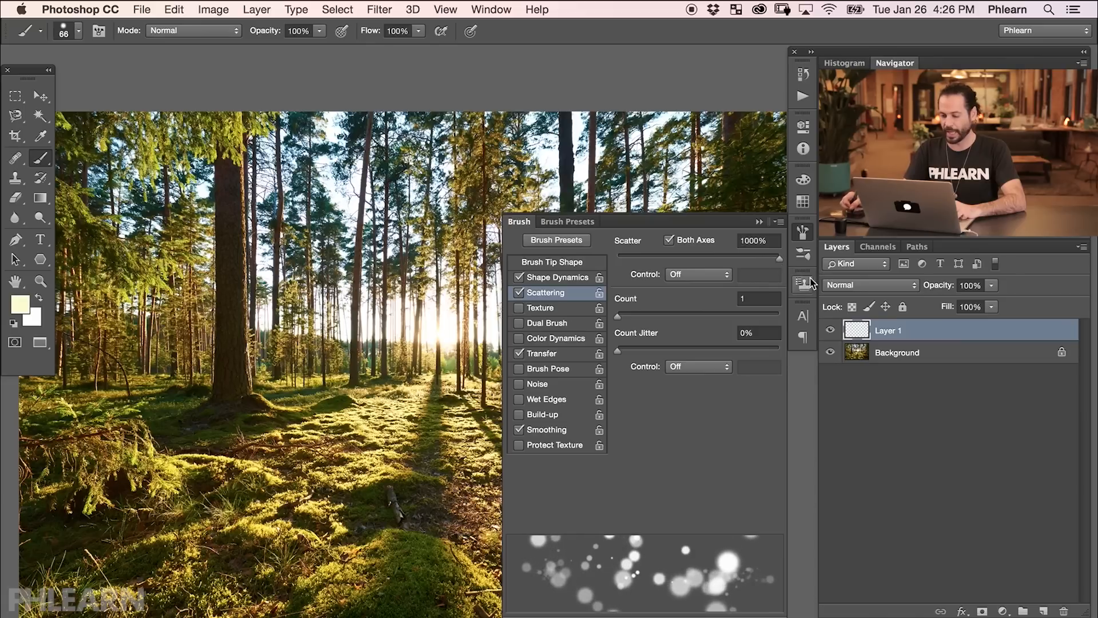
left_click_drag(432, 350, 415, 352)
mouse_move(403, 383)
left_mouse_down("ctrl+alt")
mouse_move(422, 382)
mouse_move(431, 348)
mouse_move(344, 345)
left_mouse_up("ctrl+alt")
mouse_move(291, 283)
left_mouse_down()
mouse_move(240, 389)
mouse_move(222, 260)
mouse_move(186, 229)
mouse_move(117, 440)
mouse_move(106, 309)
mouse_move(166, 238)
mouse_move(120, 240)
mouse_move(234, 312)
mouse_move(412, 258)
mouse_move(452, 400)
mouse_move(475, 303)
mouse_move(389, 215)
mouse_move(291, 292)
mouse_move(280, 434)
mouse_move(172, 400)
mouse_move(117, 435)
mouse_move(57, 360)
mouse_move(123, 335)
left_mouse_up()
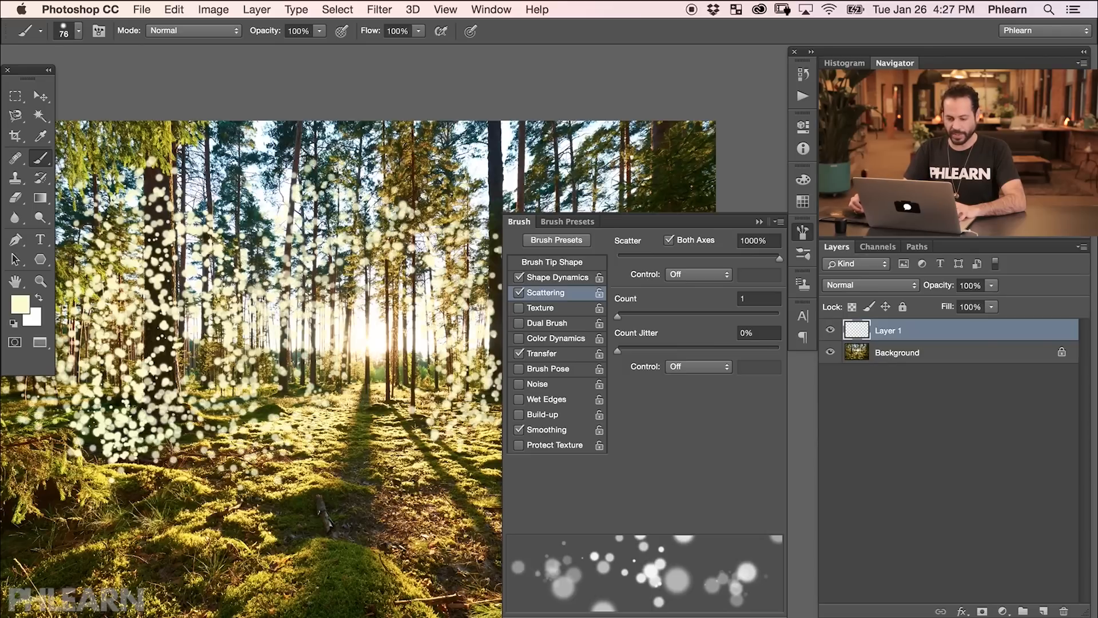
key("super+z")
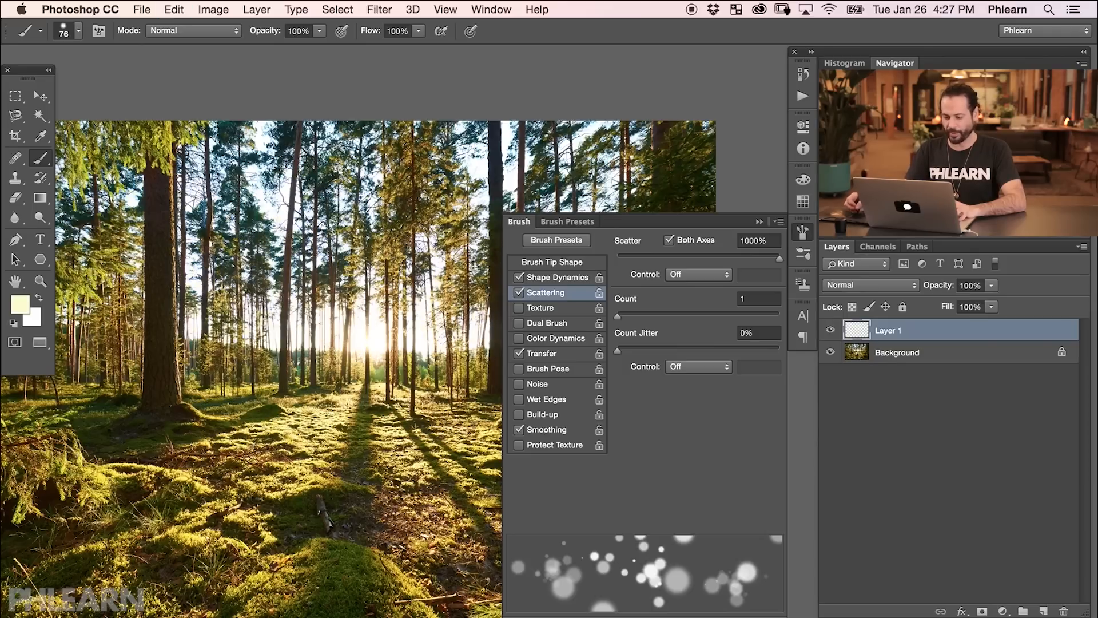
left_click(578, 264)
mouse_move(640, 487)
left_mouse_down()
mouse_move(703, 489)
mouse_move(608, 490)
left_mouse_up()
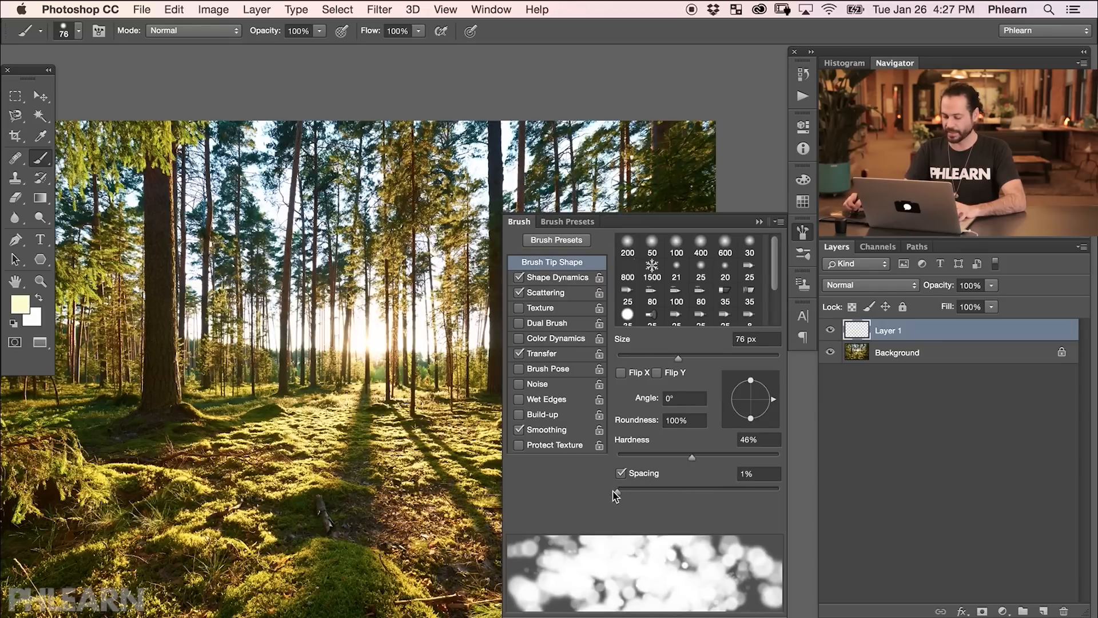
mouse_move(280, 309)
left_mouse_down()
mouse_move(254, 403)
mouse_move(256, 452)
left_mouse_up()
key("super+z")
Set the brush tip Spacing to 87% and paint scattered bokeh dots over the left trees and ground.
left_click_drag(616, 492, 689, 498)
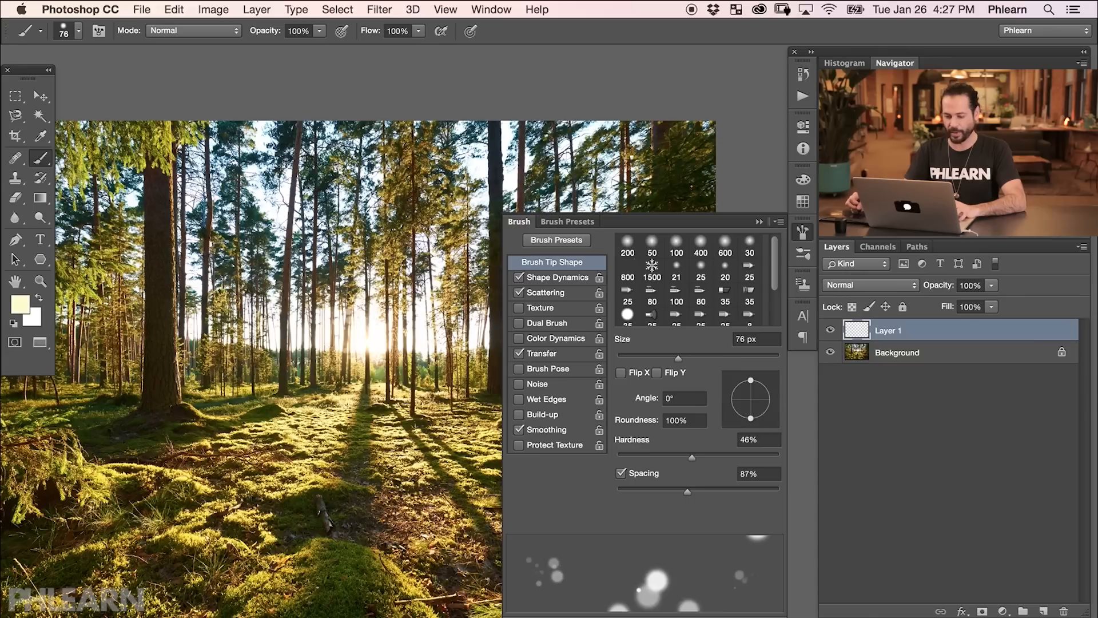
mouse_move(178, 439)
left_mouse_down()
mouse_move(195, 420)
mouse_move(252, 413)
left_mouse_up()
mouse_move(197, 320)
left_mouse_down()
mouse_move(186, 338)
mouse_move(160, 284)
mouse_move(106, 255)
left_mouse_up()
left_click_drag(90, 442, 137, 475)
mouse_move(380, 309)
left_mouse_down()
mouse_move(366, 354)
mouse_move(326, 240)
mouse_move(354, 217)
mouse_move(537, 183)
mouse_move(630, 195)
left_mouse_up()
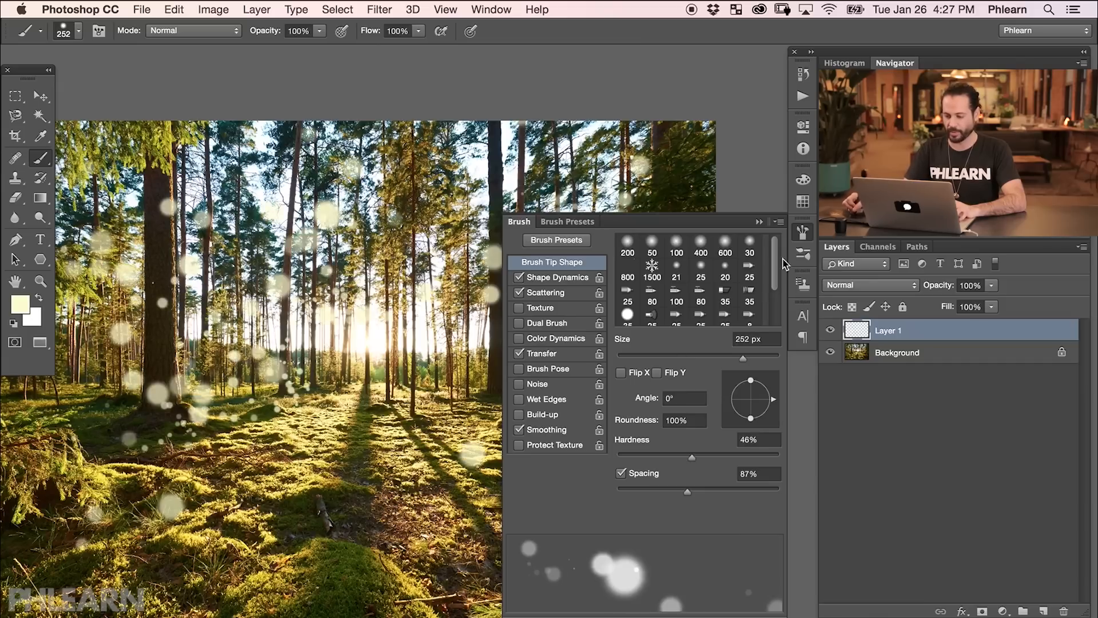
Close the Brush panel and paint more bokeh dots of varying sizes around the sun and trees.
left_click(804, 234)
mouse_move(402, 337)
left_mouse_down()
mouse_move(544, 349)
mouse_move(490, 342)
left_mouse_up()
mouse_move(683, 354)
left_mouse_down()
mouse_move(727, 423)
mouse_move(635, 314)
left_mouse_up()
left_click_drag(544, 360, 522, 362, "ctrl+alt")
mouse_move(515, 366)
left_mouse_down()
mouse_move(529, 326)
mouse_move(510, 319)
left_mouse_up()
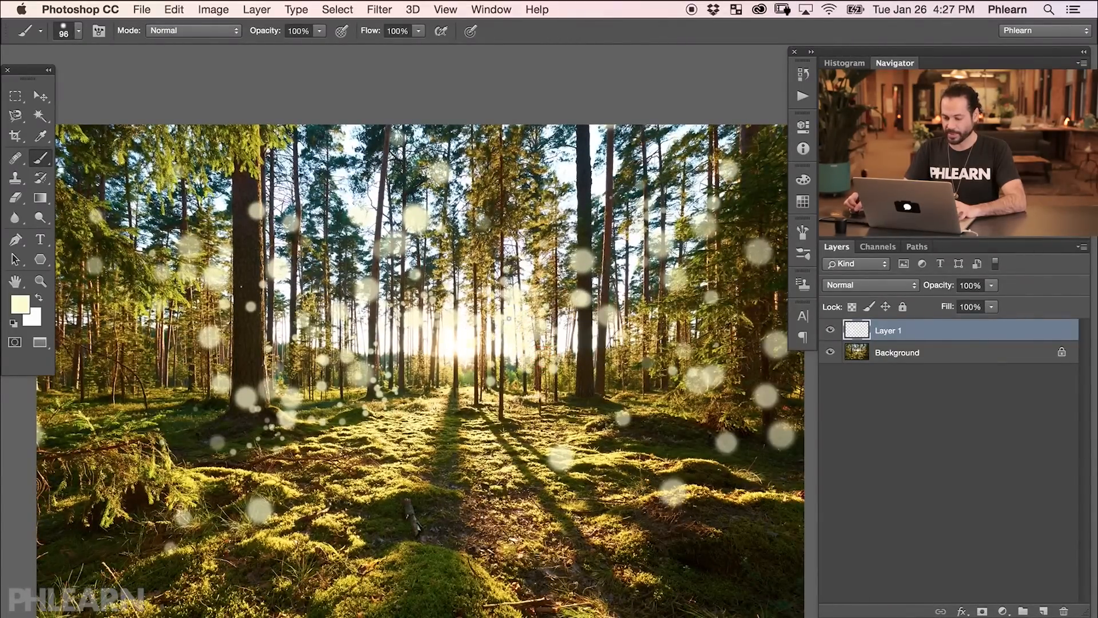
left_click_drag(389, 331, 375, 346)
mouse_move(143, 372)
left_mouse_down("ctrl+alt")
mouse_move(205, 372)
mouse_move(218, 397)
left_mouse_up("ctrl+alt")
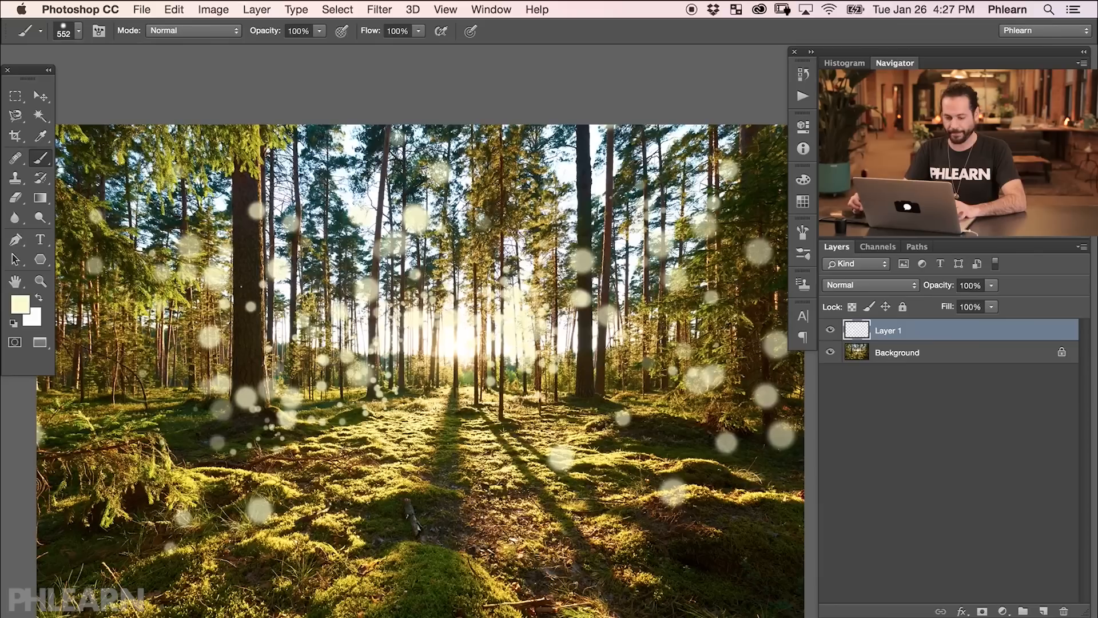
Paint larger bokeh dots across the upper trees and the sun area with a bigger brush.
mouse_move(153, 367)
left_mouse_down("ctrl+alt")
mouse_move(132, 368)
mouse_move(114, 403)
mouse_move(203, 333)
mouse_move(317, 289)
left_mouse_up("ctrl+alt")
mouse_move(76, 171)
left_mouse_down()
mouse_move(197, 137)
mouse_move(294, 265)
left_mouse_up()
left_click_drag(515, 158, 538, 253)
mouse_move(680, 342)
left_mouse_down()
mouse_move(497, 378)
mouse_move(460, 358)
left_mouse_up()
left_click(771, 226)
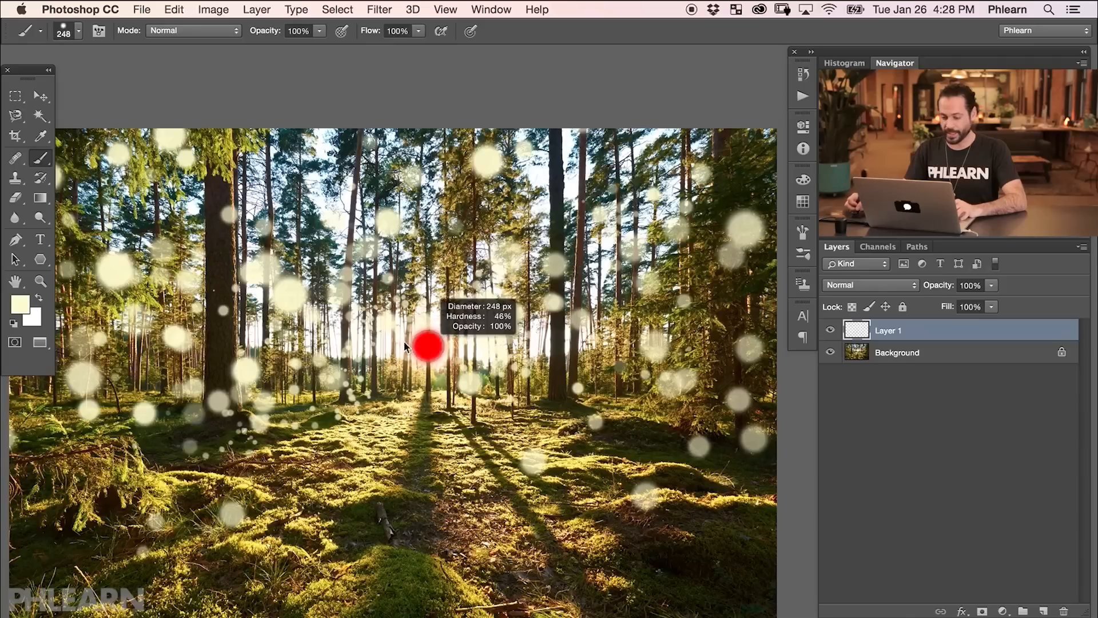
mouse_move(404, 342)
left_mouse_down()
mouse_move(364, 327)
mouse_move(349, 361)
mouse_move(383, 364)
mouse_move(459, 329)
left_mouse_up()
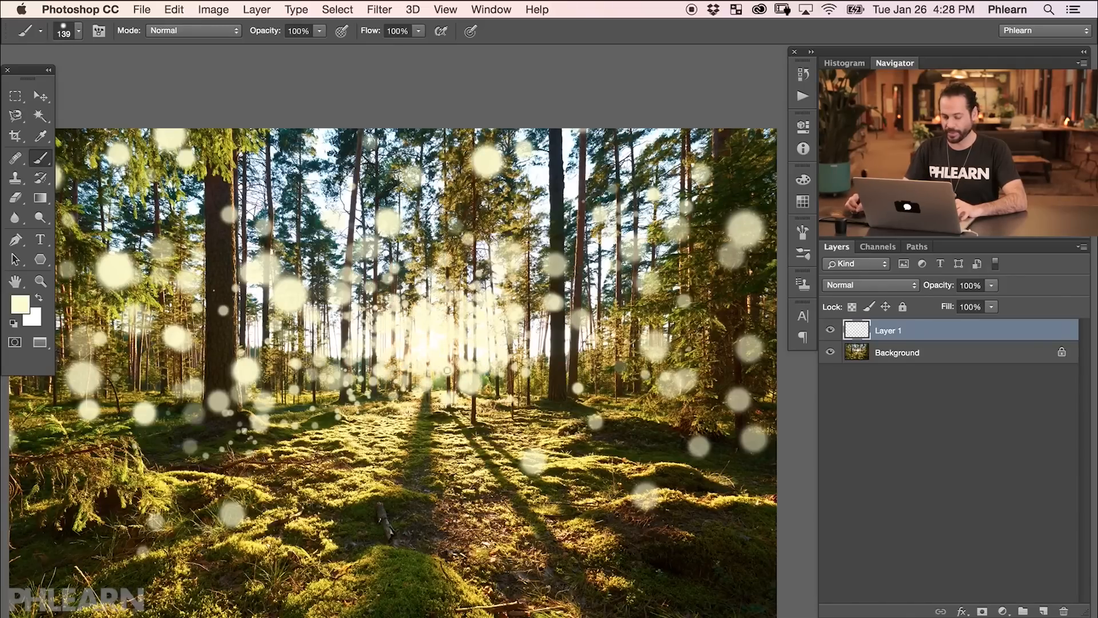
Undo the last stroke and paint additional bokeh dots around the sun and forest floor.
key("super+z")
mouse_move(351, 355)
left_mouse_down()
mouse_move(387, 266)
mouse_move(429, 269)
left_mouse_up()
left_click_drag(466, 338, 481, 343)
mouse_move(486, 339)
left_mouse_down()
mouse_move(466, 339)
mouse_move(509, 332)
left_mouse_up()
left_click_drag(398, 278, 361, 369)
left_click_drag(445, 452, 477, 455)
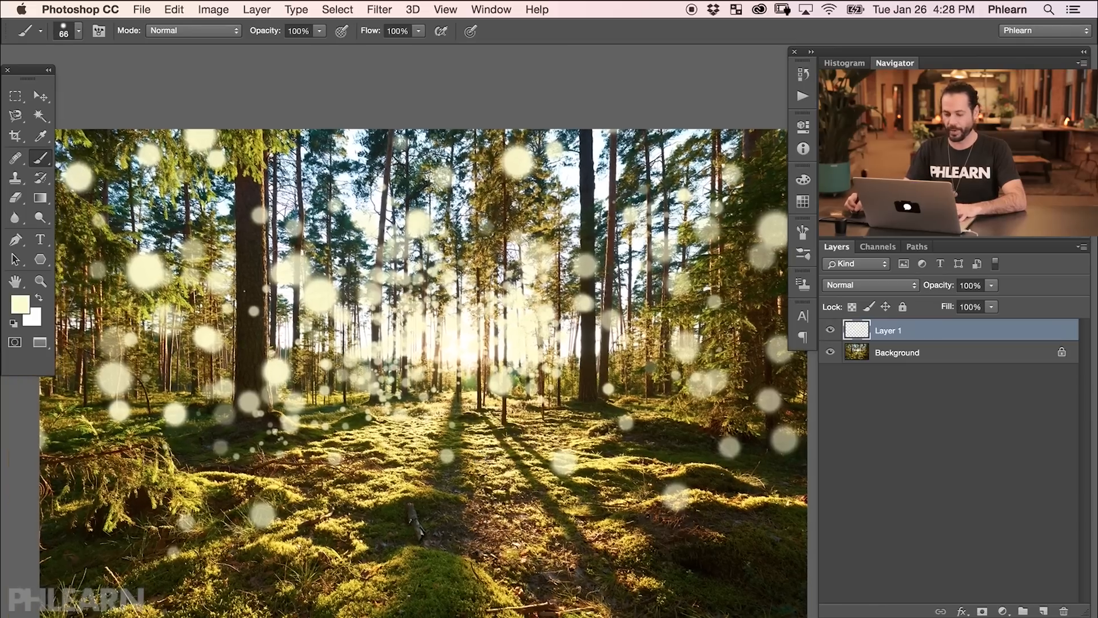
Toggle Layer 1's visibility to compare the bokeh with the original photo.
left_click(829, 332)
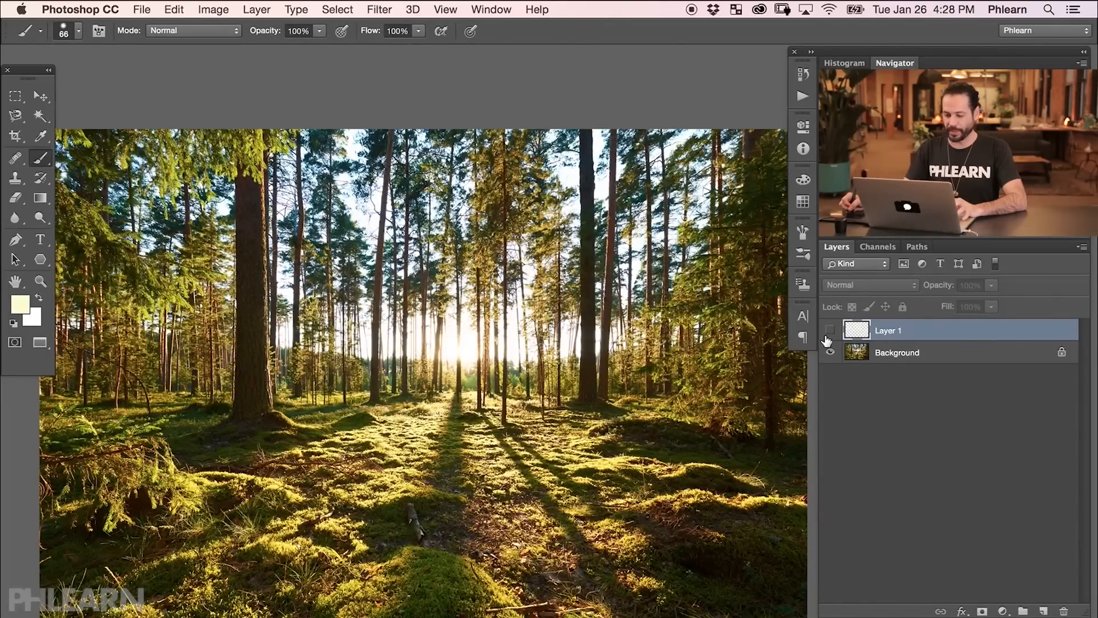
left_click(830, 331)
left_click_drag(593, 462, 582, 467)
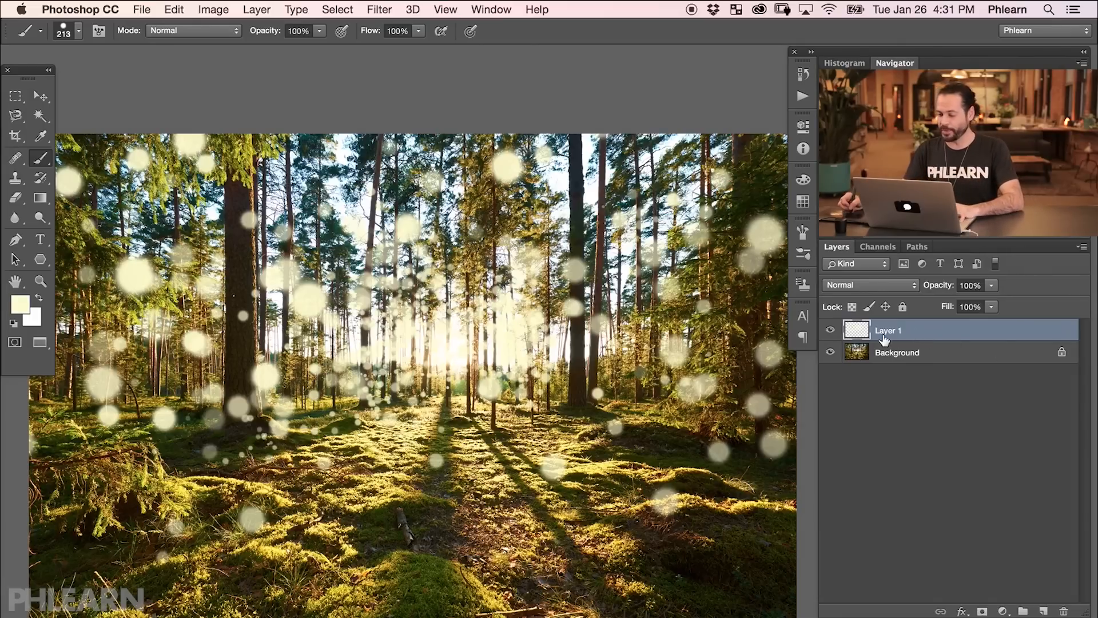
left_click(831, 331)
left_click(830, 330)
left_click(830, 330)
left_click(831, 330)
Apply a Radial Blur with the Spin blur method to the bokeh layer.
left_click(379, 9)
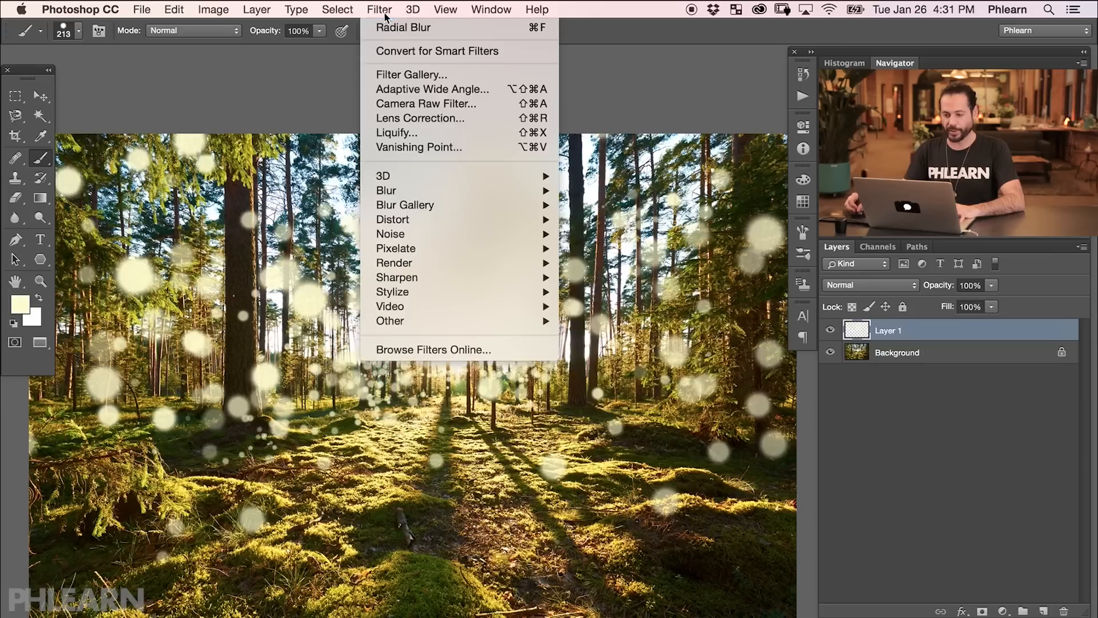
mouse_move(405, 192)
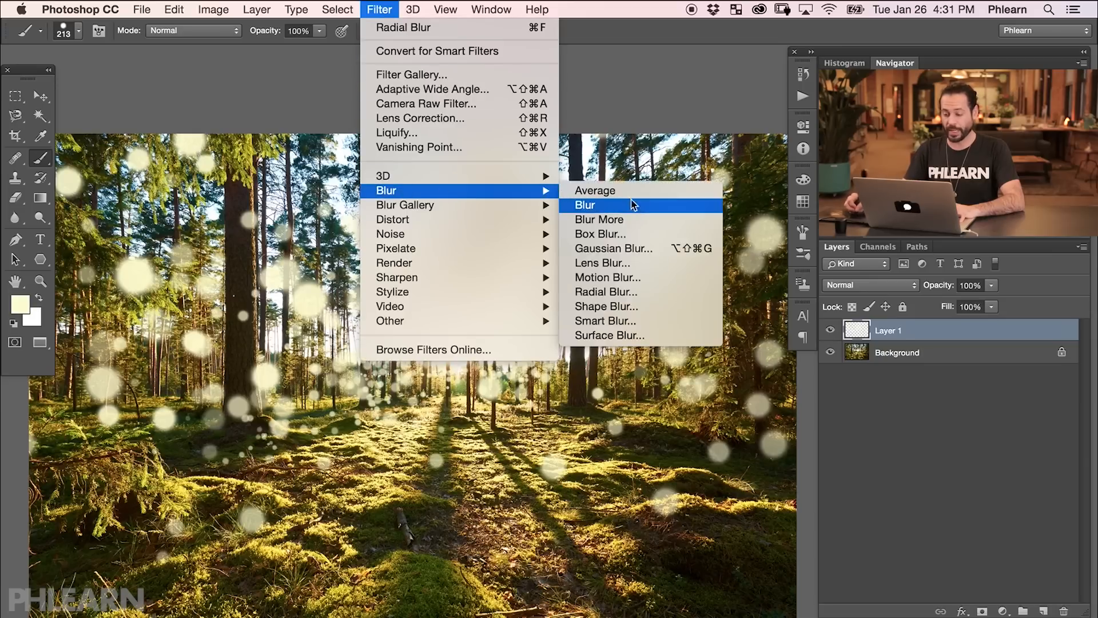
left_click(635, 293)
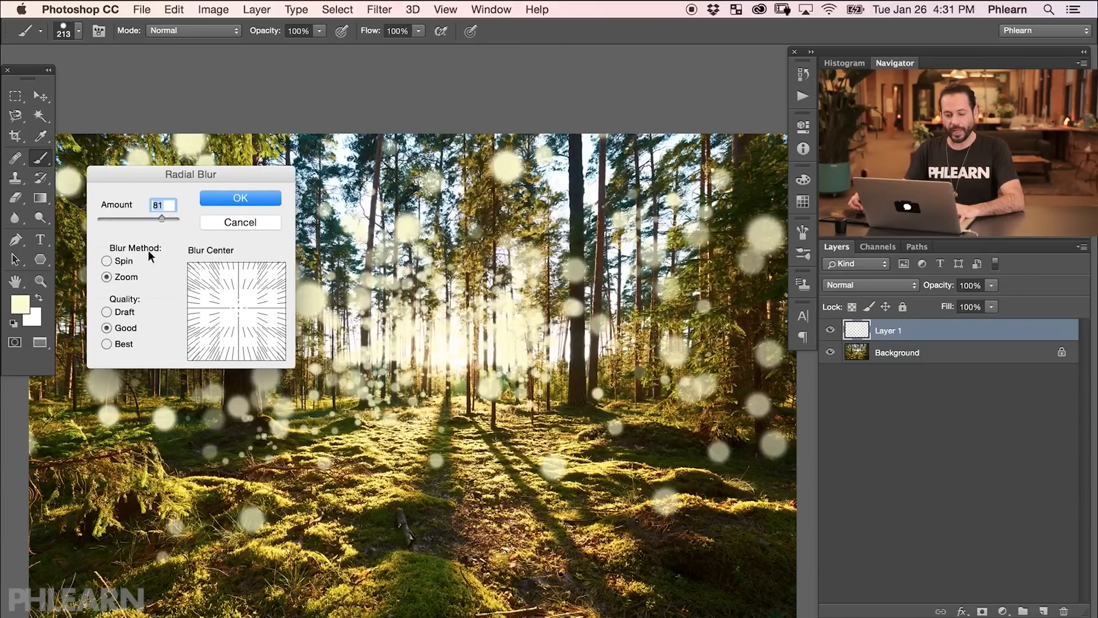
left_click(107, 262)
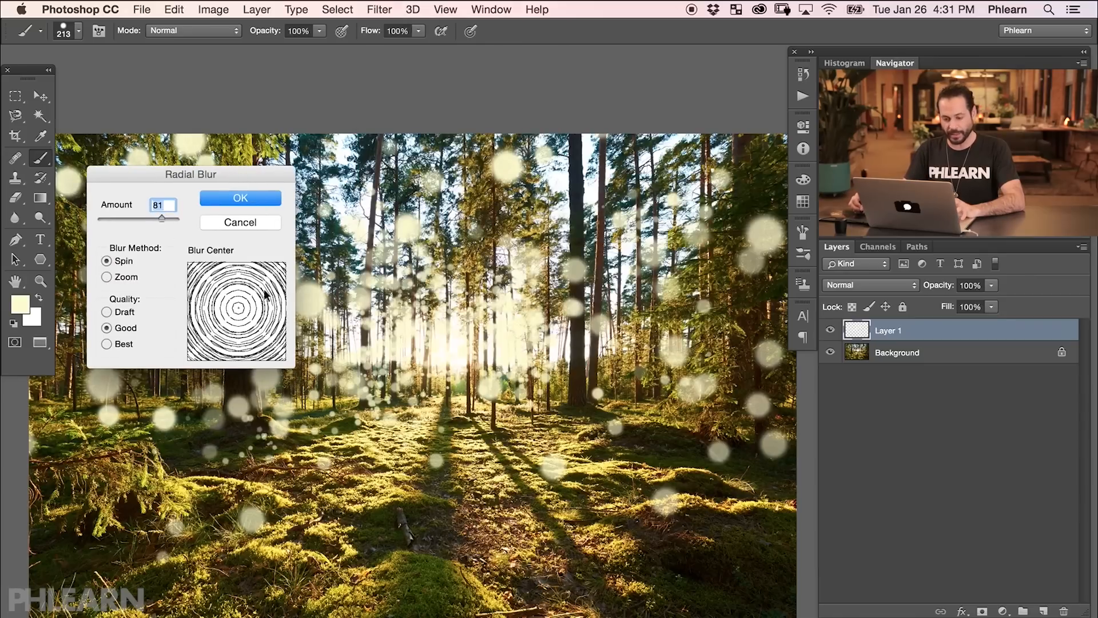
left_click_drag(165, 218, 151, 218)
left_click(242, 200)
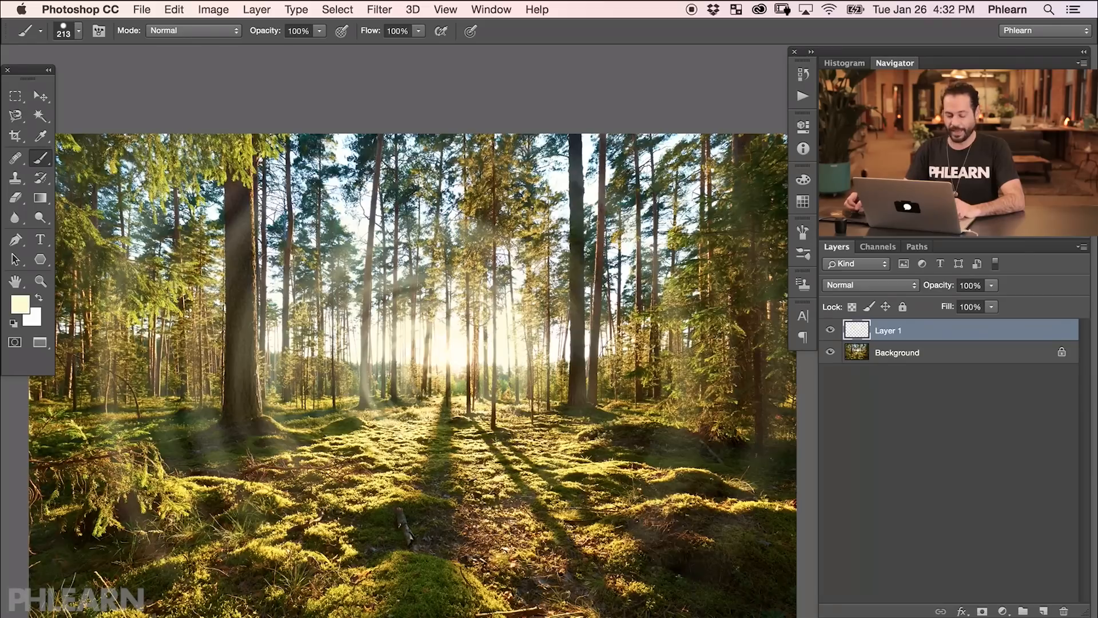
Add a black Solid Color fill layer beneath Layer 1 to preview the blur, then delete it.
key("v")
mouse_move(506, 378)
left_mouse_down()
mouse_move(503, 429)
mouse_move(589, 481)
mouse_move(599, 374)
mouse_move(384, 364)
left_mouse_up()
left_click(1003, 612)
left_click(1018, 617)
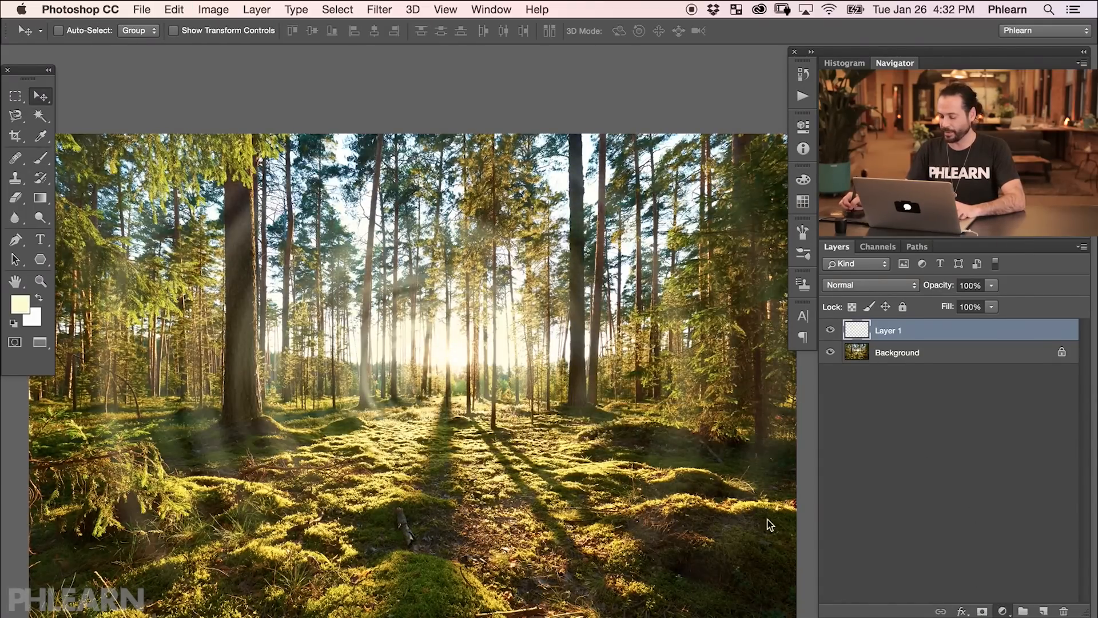
left_click_drag(267, 493, 181, 561)
left_click(544, 360)
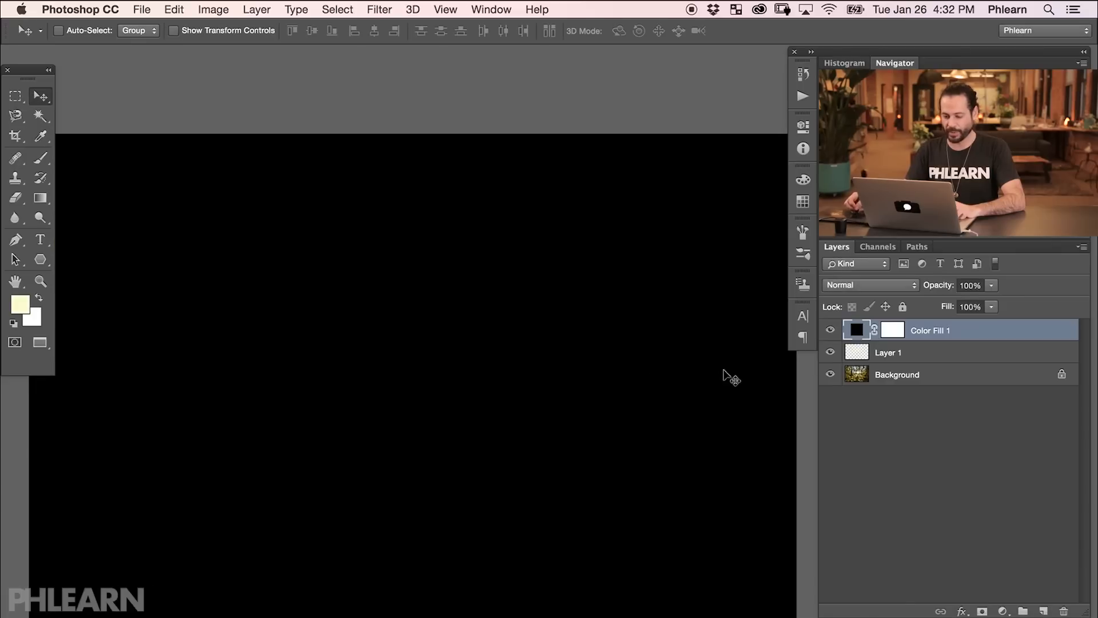
left_click_drag(928, 333, 939, 355)
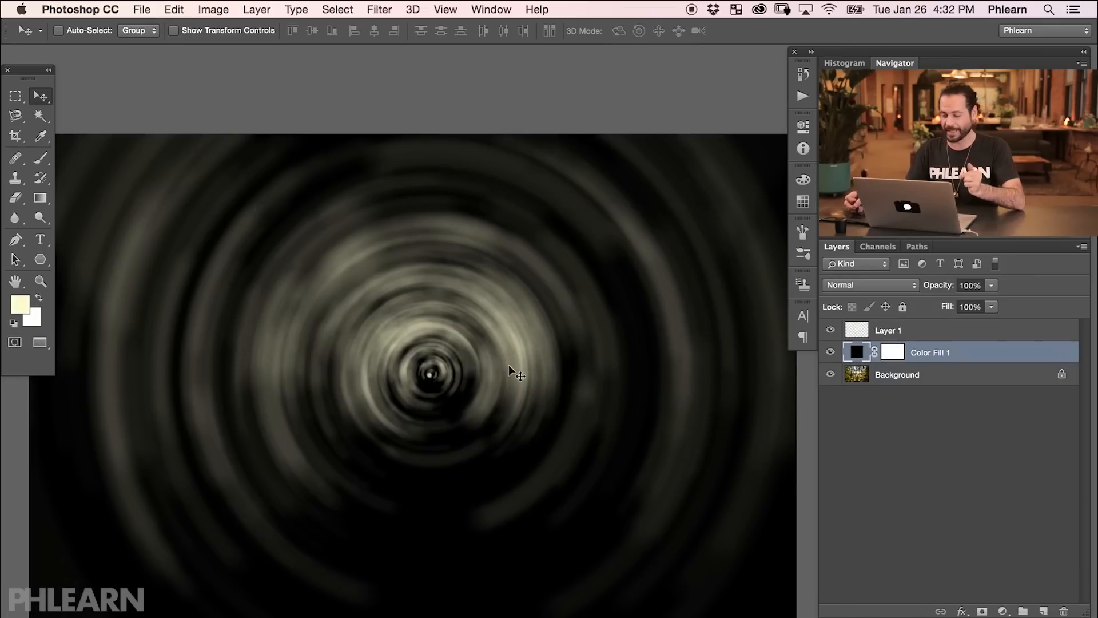
key("BackSpace")
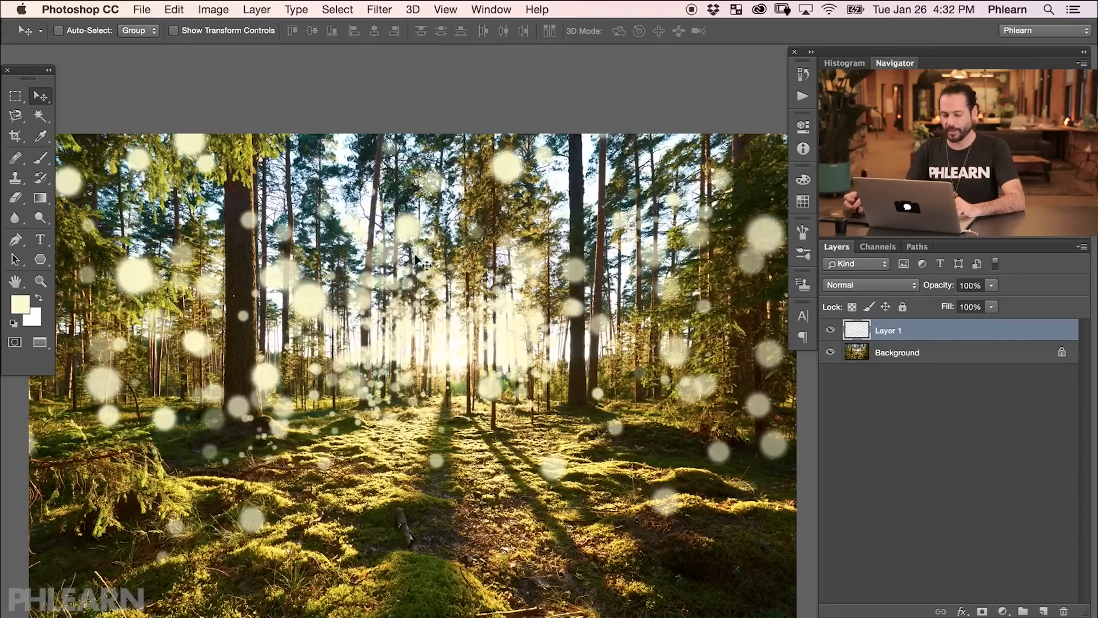
Apply a Zoom Radial Blur at amount 100 to Layer 1, centering the blur slightly below the middle.
left_click(380, 11)
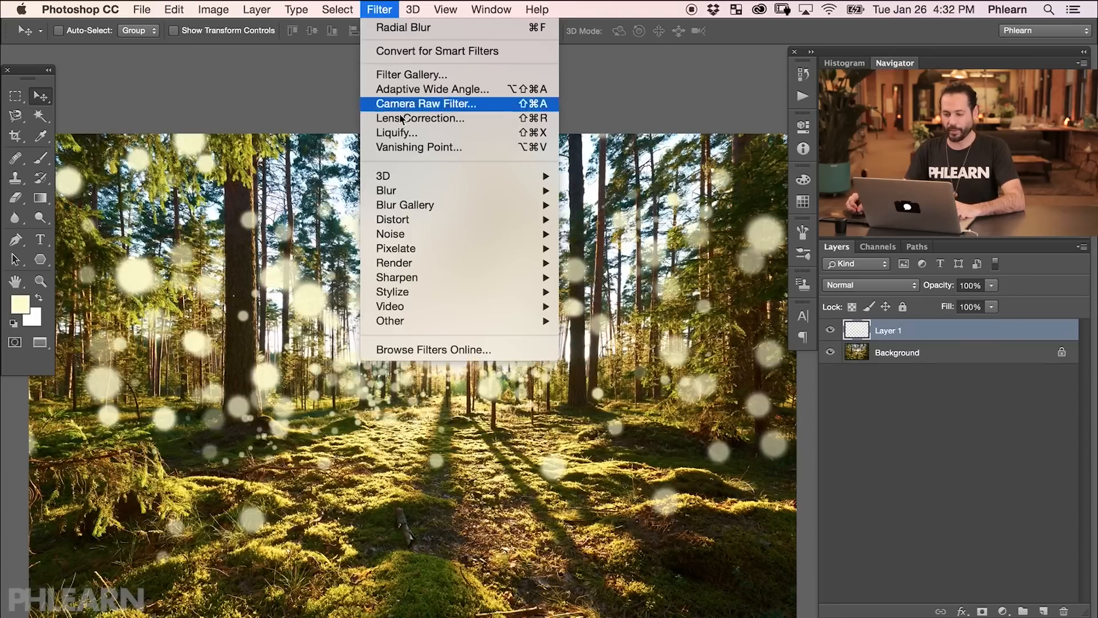
mouse_move(408, 191)
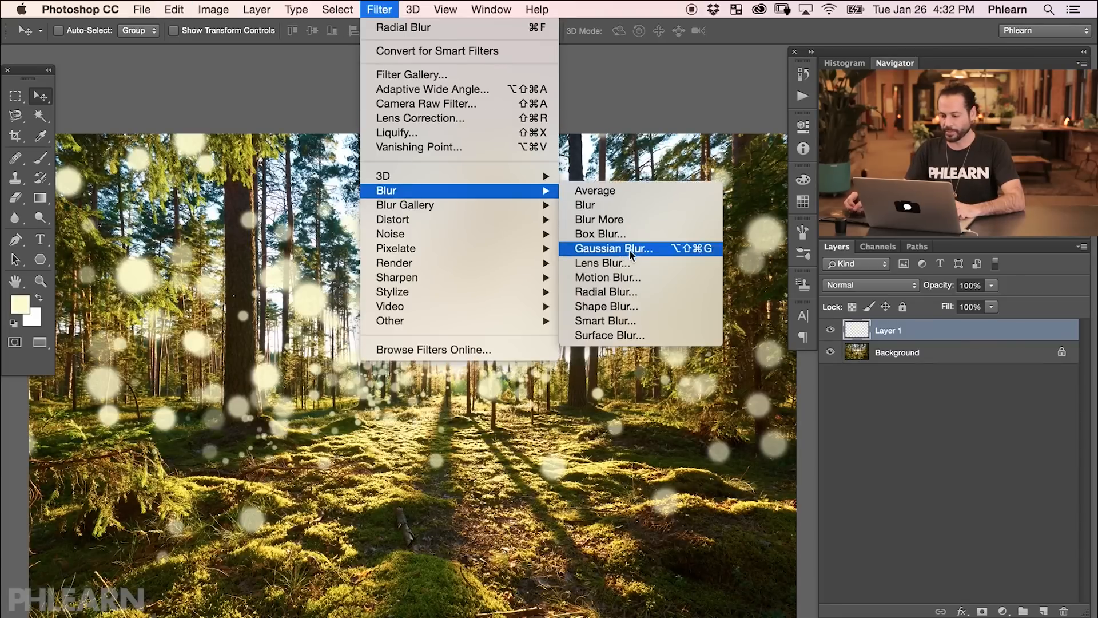
left_click(606, 292)
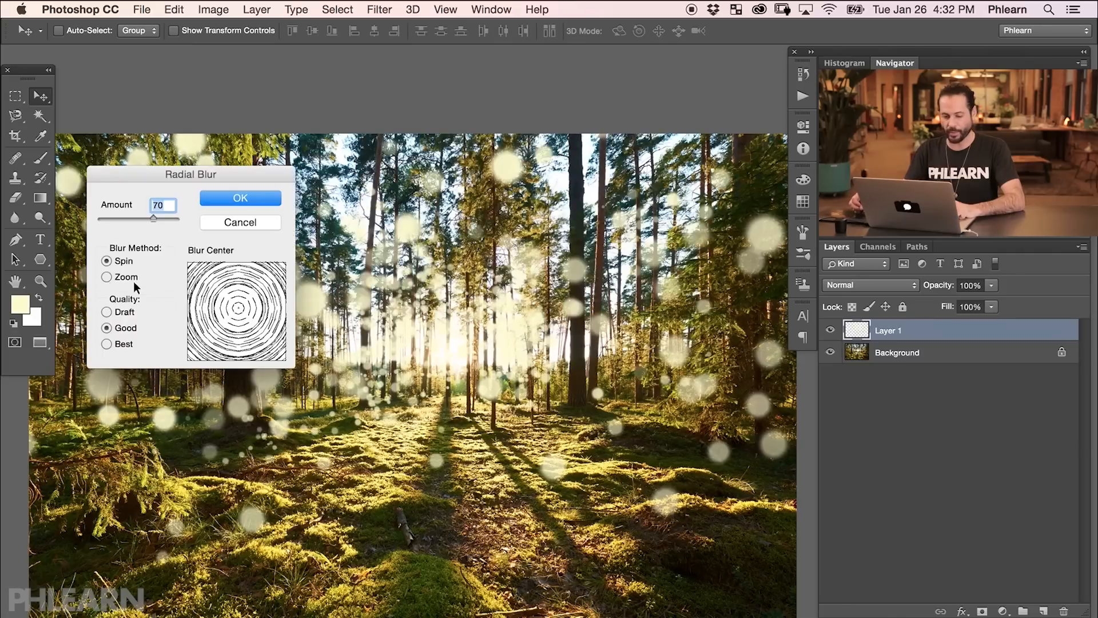
left_click(115, 277)
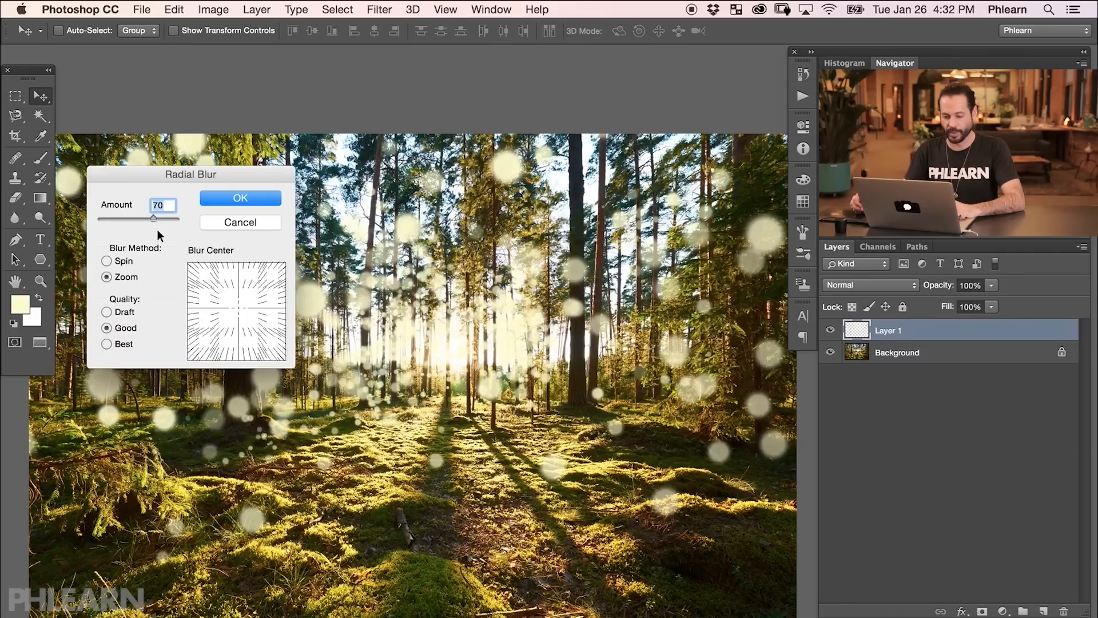
left_click_drag(160, 219, 177, 220)
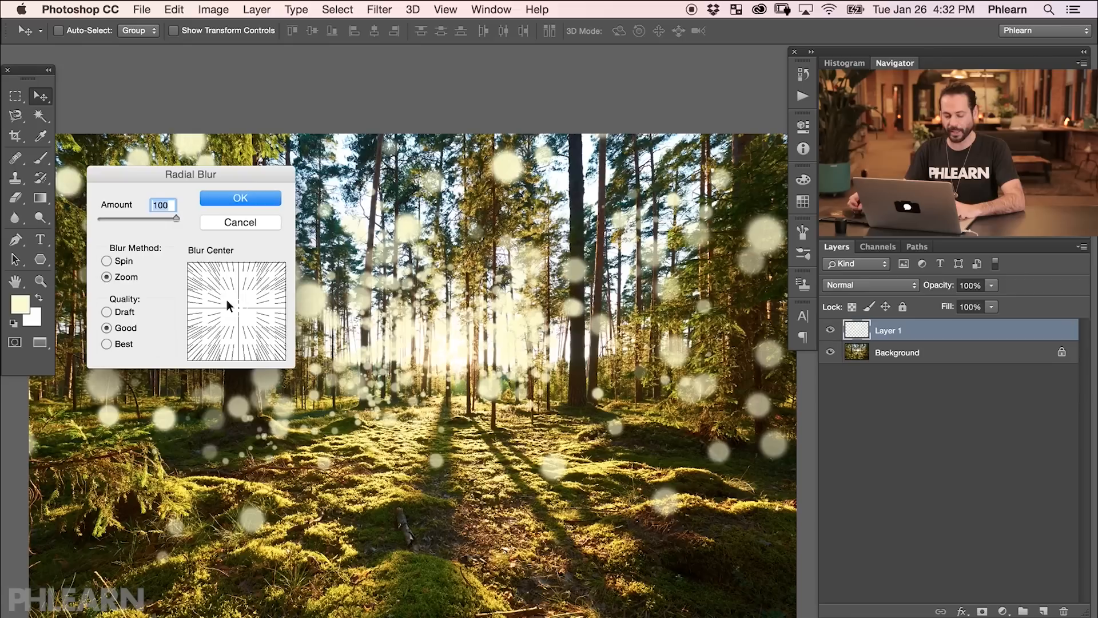
left_click_drag(238, 308, 239, 312)
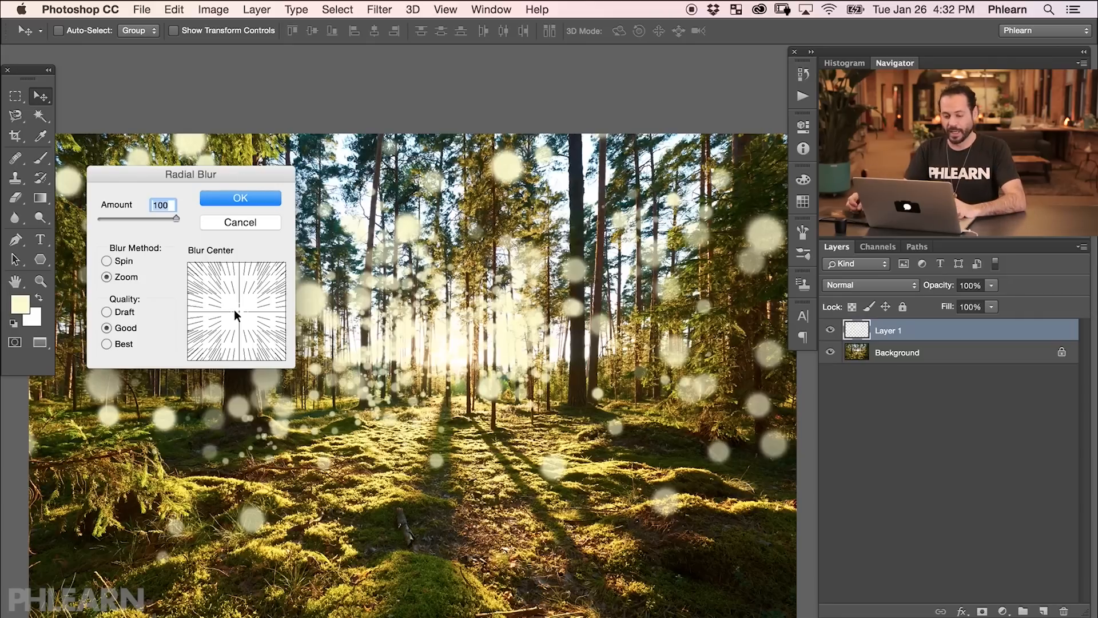
mouse_move(239, 311)
left_mouse_down()
mouse_move(235, 300)
mouse_move(235, 322)
mouse_move(275, 278)
left_mouse_up()
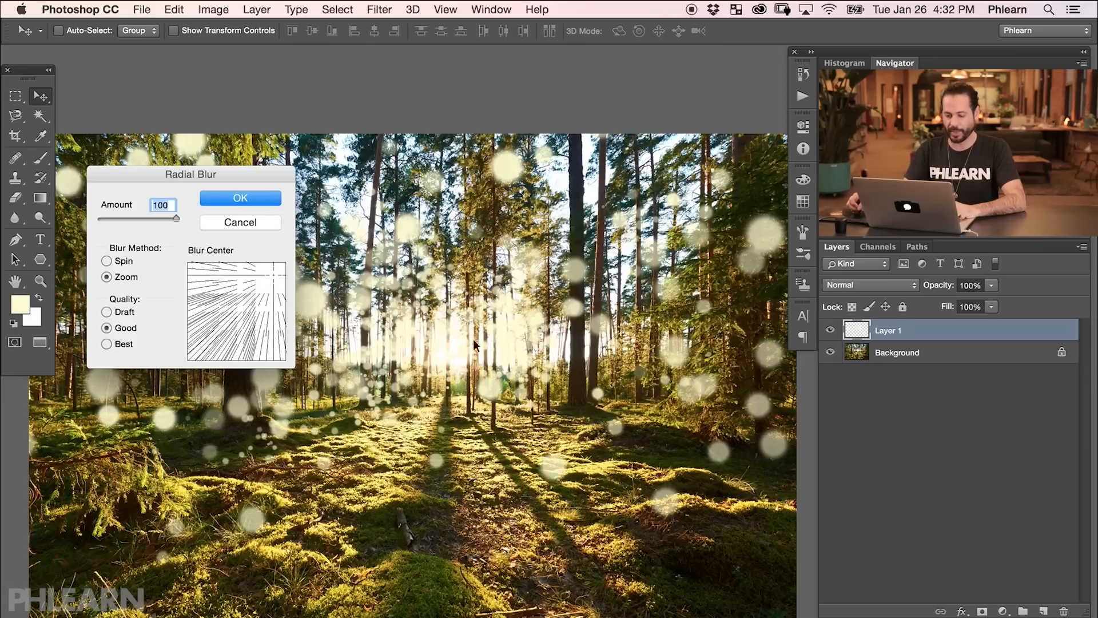
mouse_move(272, 306)
left_mouse_down()
mouse_move(248, 301)
mouse_move(240, 311)
left_mouse_up()
left_click(260, 199)
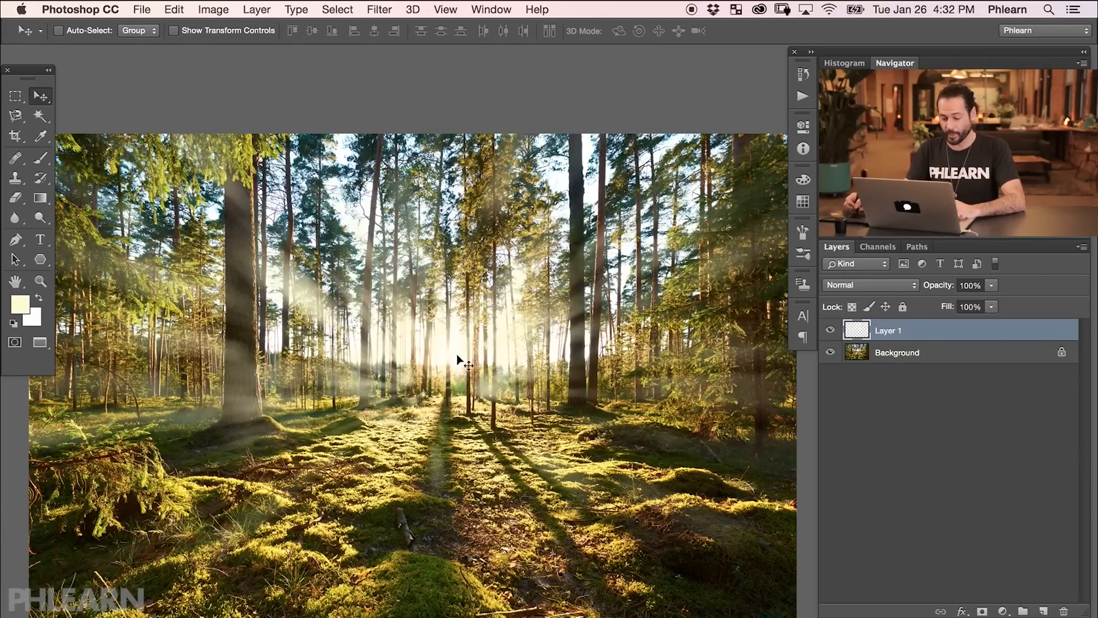
Toggle Layer 1's visibility repeatedly to compare the light rays with the original photo.
left_click(830, 332)
left_click(831, 332)
left_click(831, 331)
left_click(830, 332)
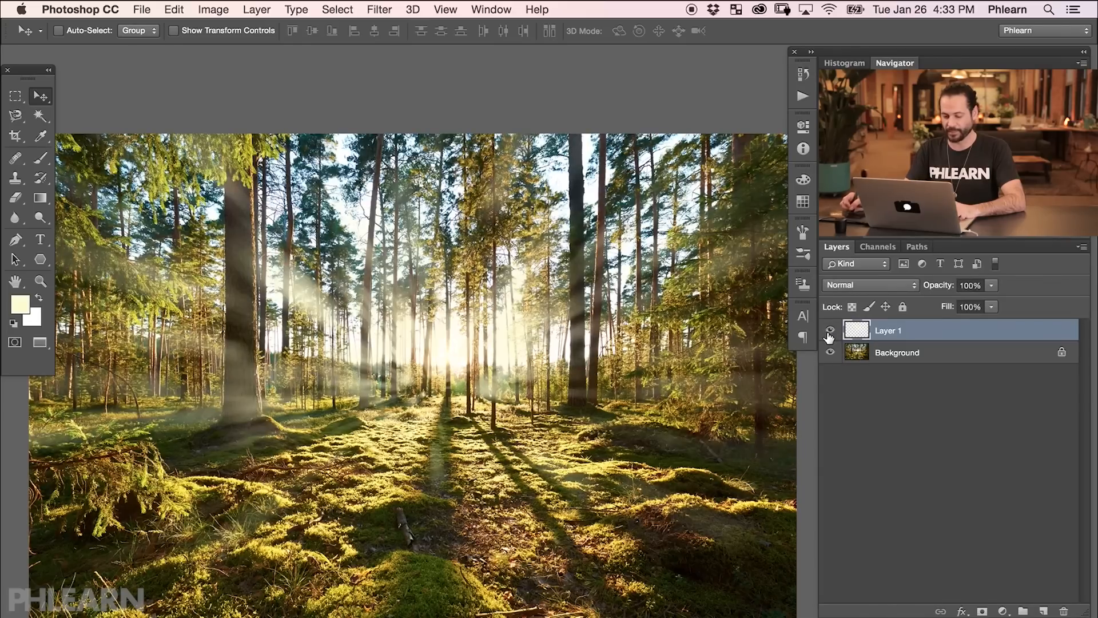
left_click(830, 332)
left_click(830, 332)
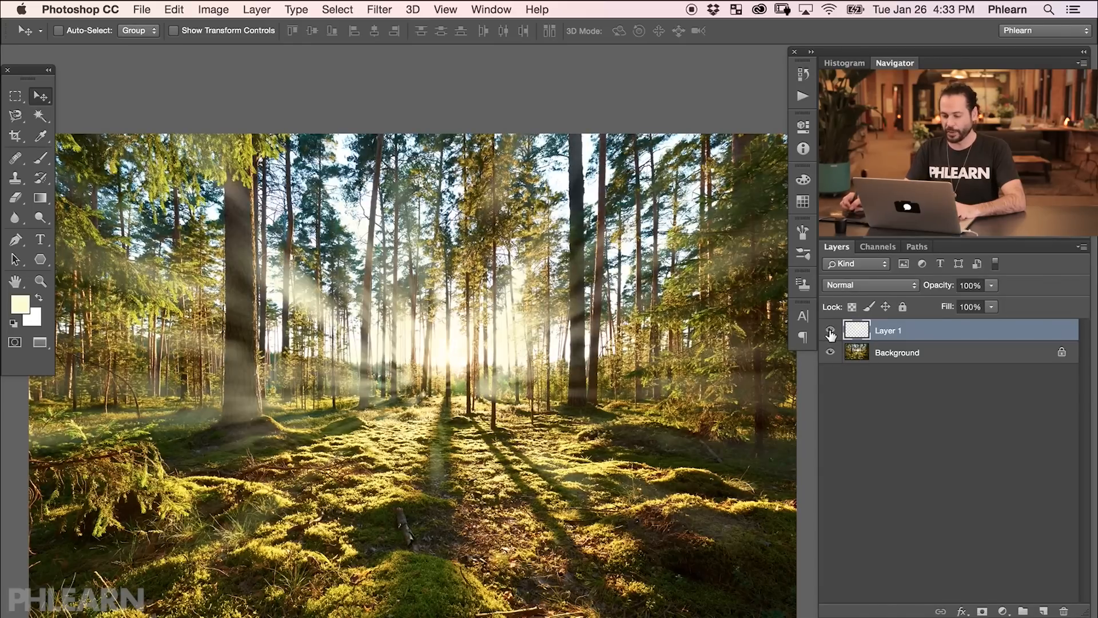
left_click(830, 332)
left_click(830, 332)
left_click(830, 332)
Create a new layer and paint small bokeh dots across the trees and forest floor.
left_click(1043, 611)
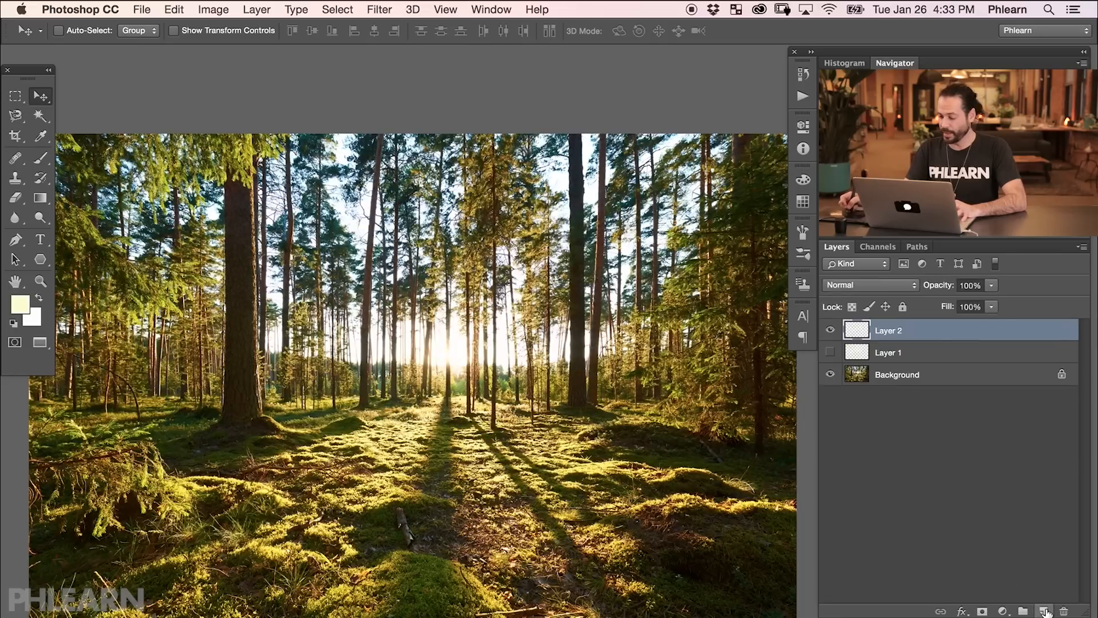
key("b")
mouse_move(452, 349)
left_mouse_down()
mouse_move(408, 359)
mouse_move(424, 362)
mouse_move(400, 343)
mouse_move(292, 366)
mouse_move(343, 286)
mouse_move(343, 389)
left_mouse_up()
mouse_move(374, 437)
left_mouse_down()
mouse_move(395, 523)
mouse_move(200, 394)
mouse_move(124, 254)
mouse_move(280, 220)
left_mouse_up()
mouse_move(544, 289)
left_mouse_down()
mouse_move(640, 483)
mouse_move(667, 374)
mouse_move(458, 183)
mouse_move(446, 281)
mouse_move(486, 380)
mouse_move(518, 355)
mouse_move(469, 446)
mouse_move(389, 366)
mouse_move(341, 392)
left_mouse_up()
mouse_move(555, 443)
left_mouse_down()
mouse_move(492, 484)
mouse_move(538, 498)
left_mouse_up()
mouse_move(692, 349)
left_mouse_down()
mouse_move(729, 389)
mouse_move(681, 205)
left_mouse_up()
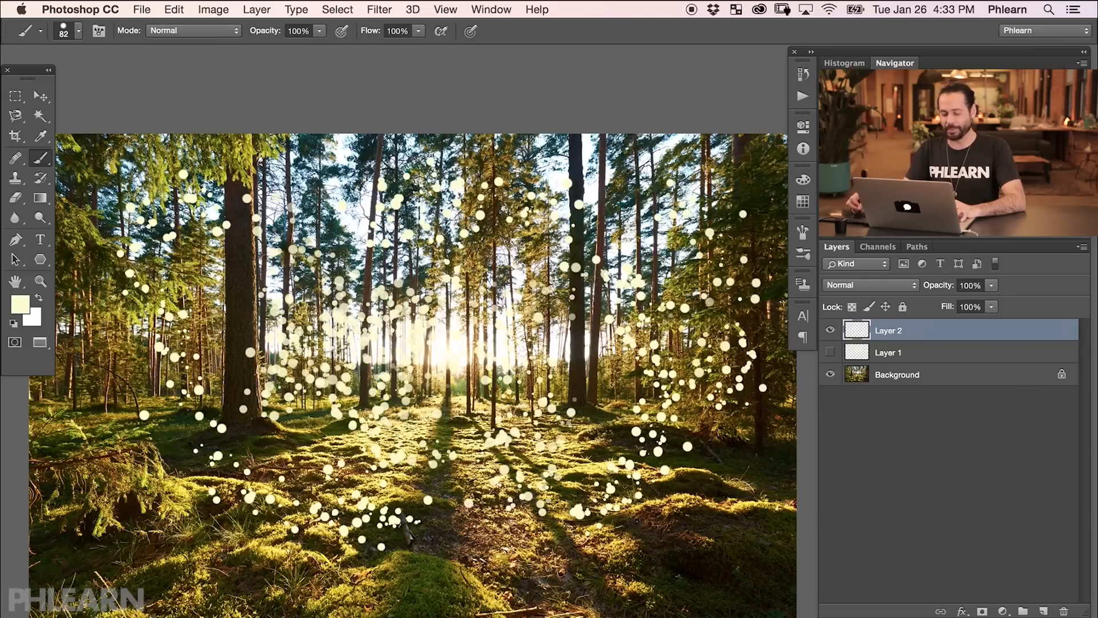
left_click_drag(66, 250, 138, 399)
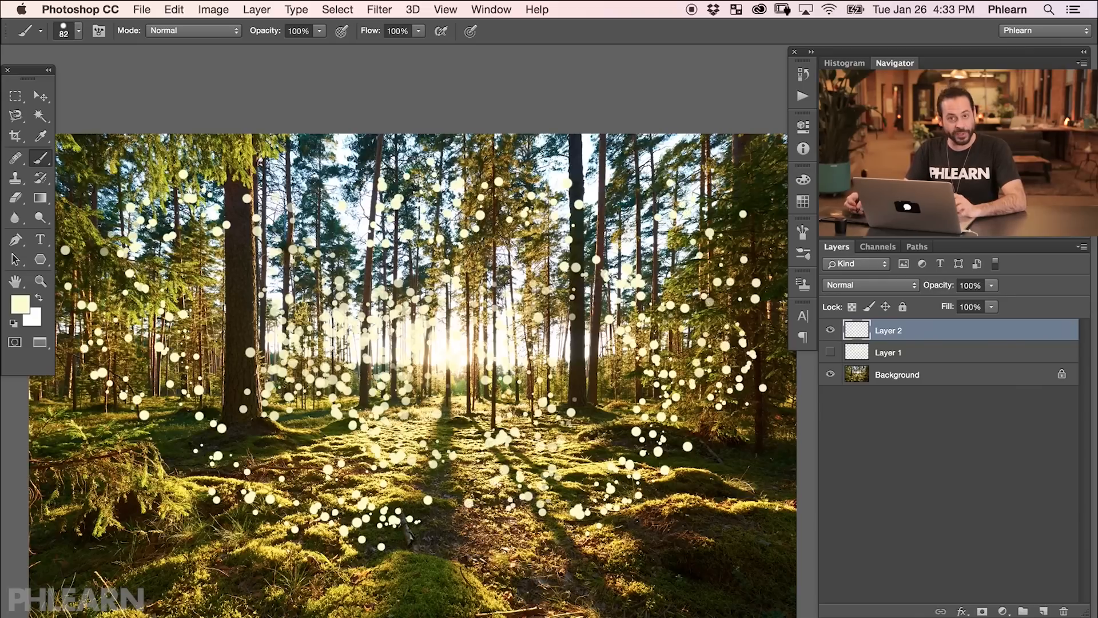
Reapply the last Radial Blur filter to the new layer's dots.
left_click(380, 9)
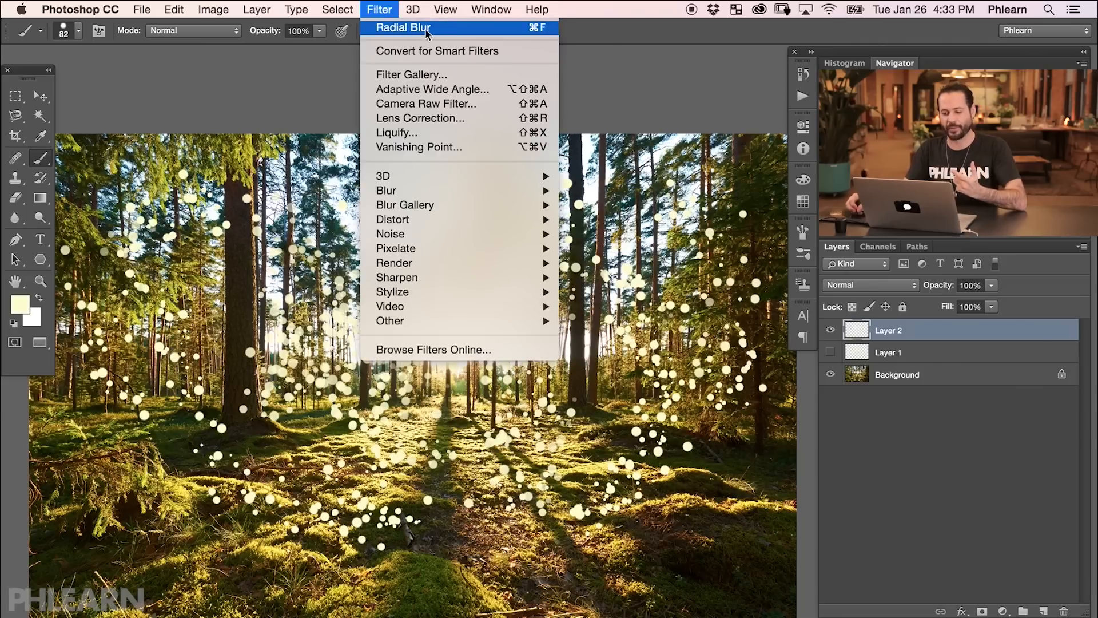
left_click(652, 91)
key("super+f")
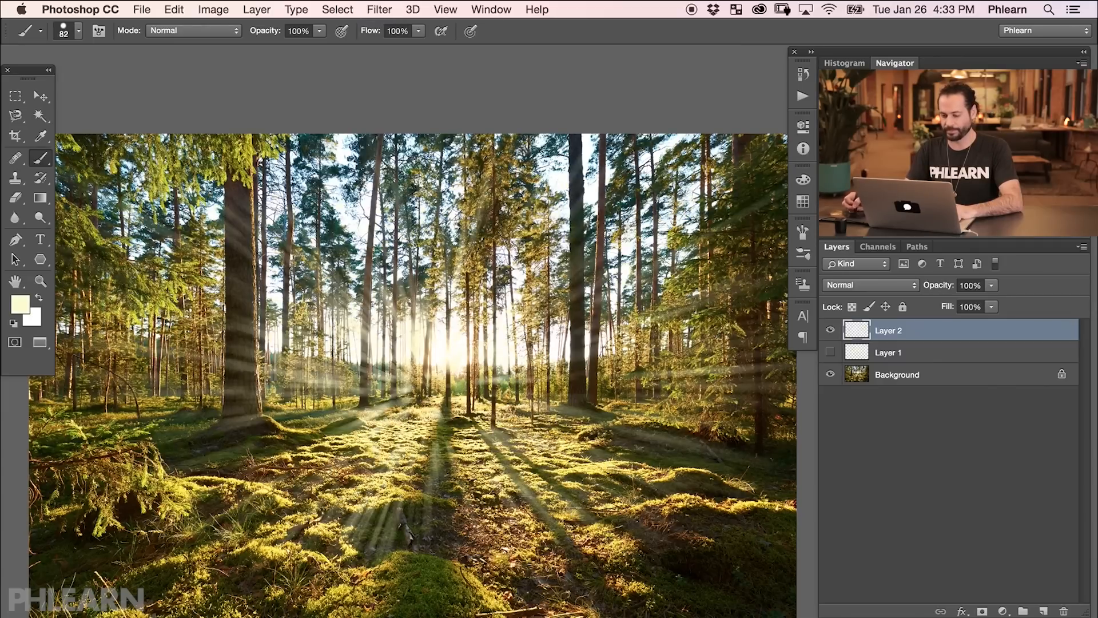
Toggle Layer 1 and Layer 2 visibility to compare the two light-ray layers.
left_click(830, 330)
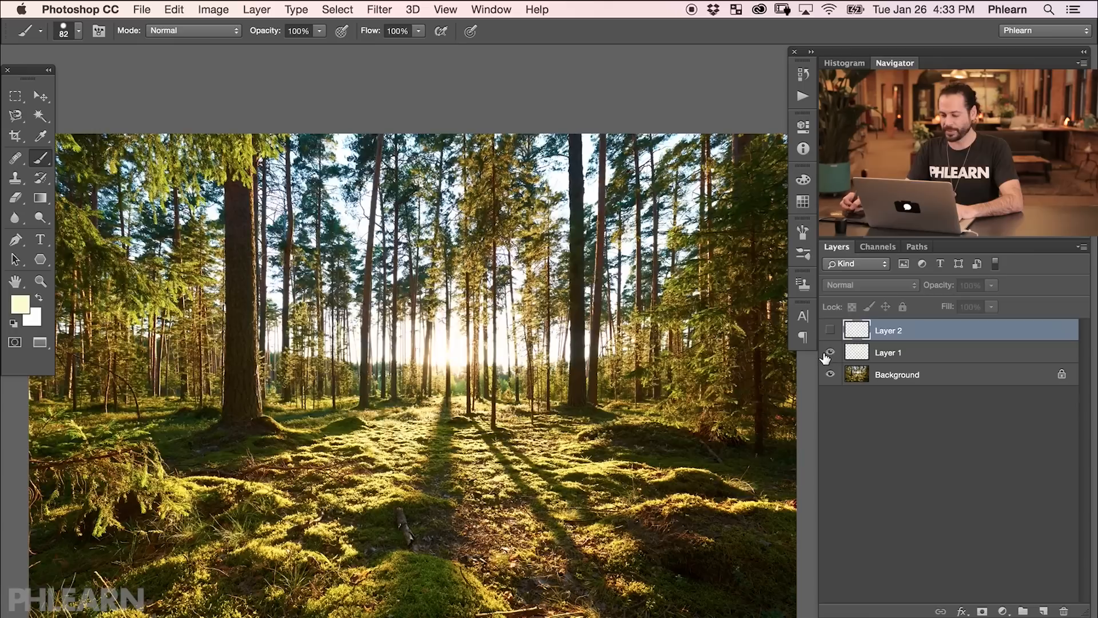
left_click(830, 352)
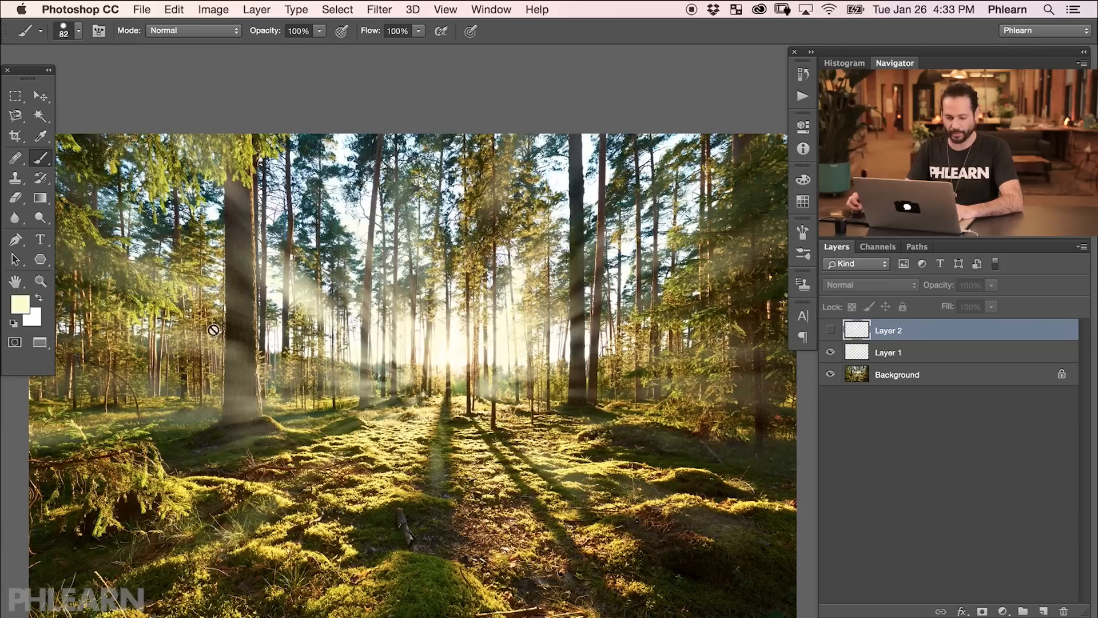
left_click(830, 352)
left_click(830, 330)
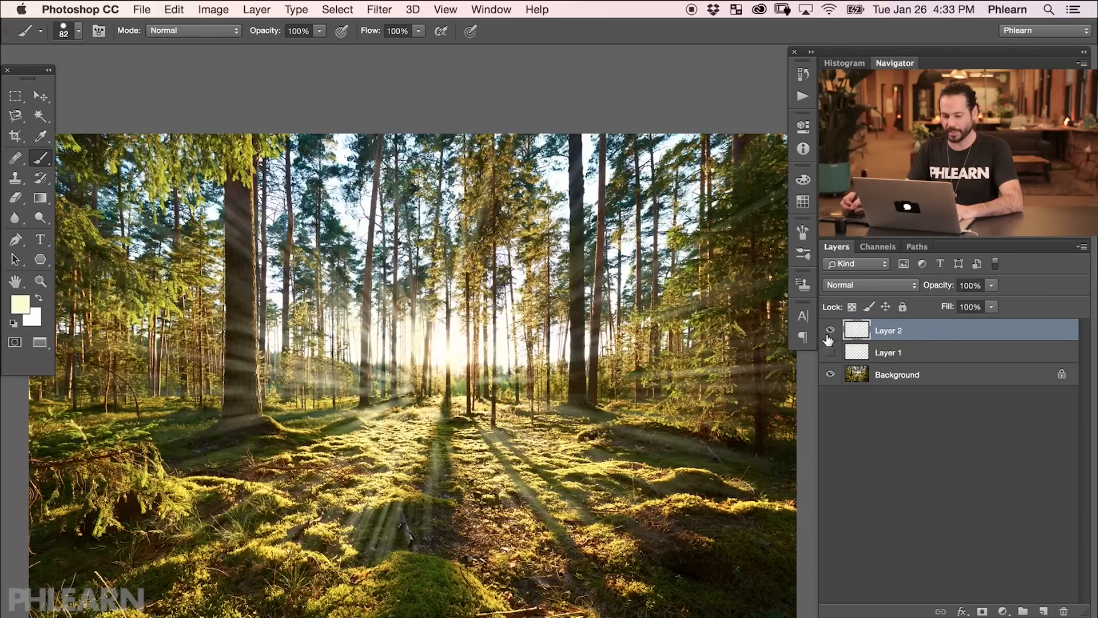
left_click(830, 352)
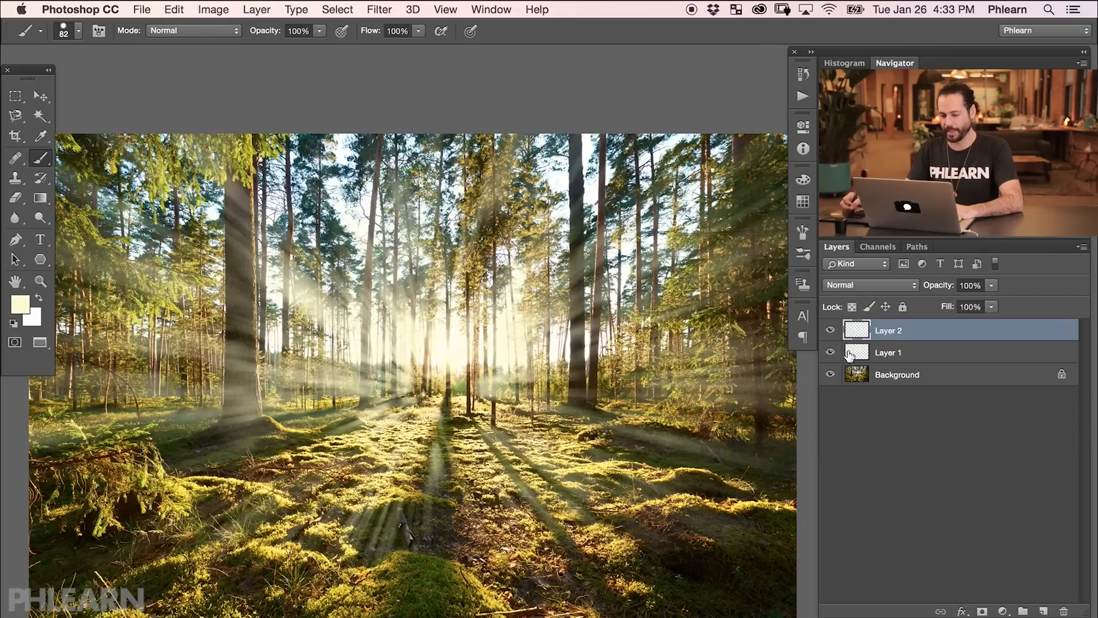
left_click(830, 330)
left_click(830, 330)
Set Layer 2's opacity to 77%.
left_click_drag(942, 291, 909, 288)
left_click(911, 348)
left_click(831, 353)
left_click(830, 353)
Add a black Solid Color fill layer above the Background to preview the rays, then hide it.
left_click(910, 379)
left_click(1004, 611)
left_click(1007, 615)
left_click_drag(263, 470, 137, 566)
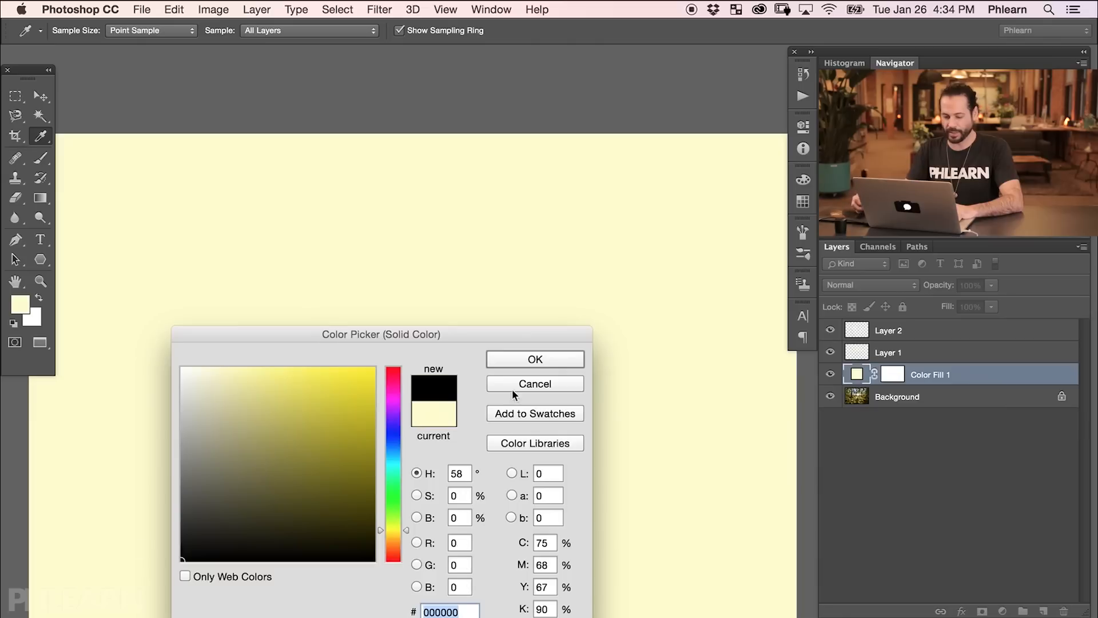
left_click(569, 358)
key("b")
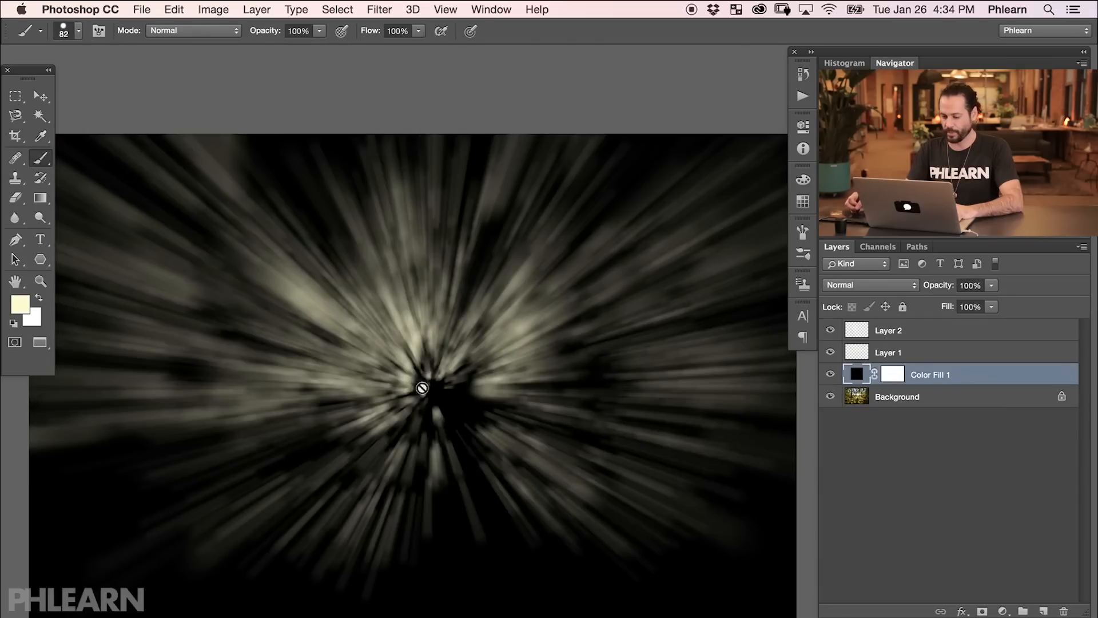
left_click(831, 374)
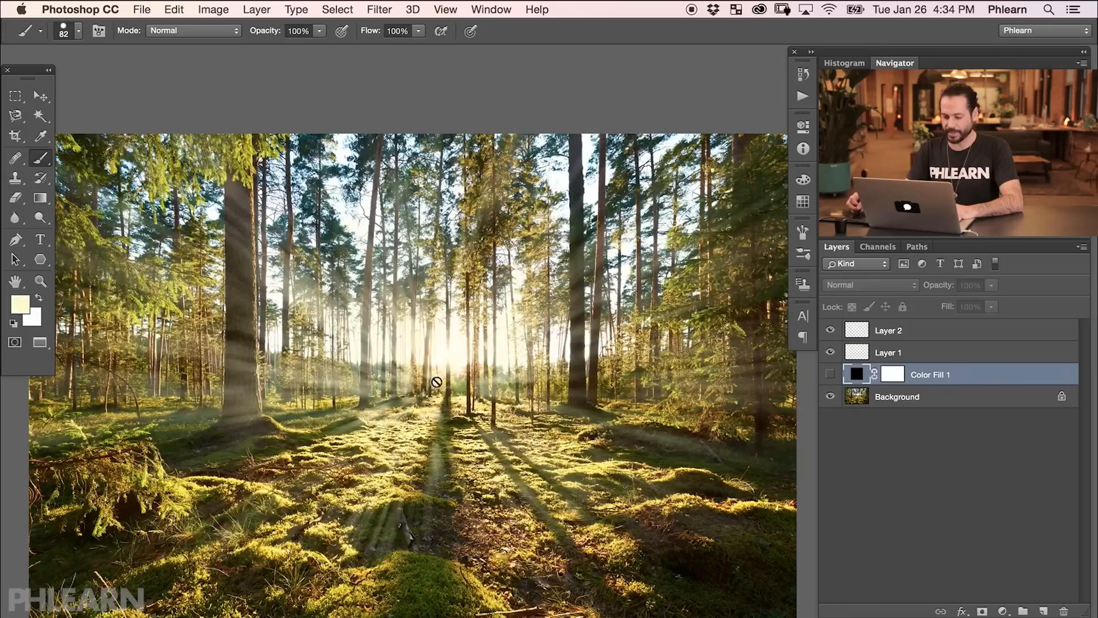
Select both light-ray layers and scale them with Free Transform to about 132% width and 89% height.
left_click(906, 335)
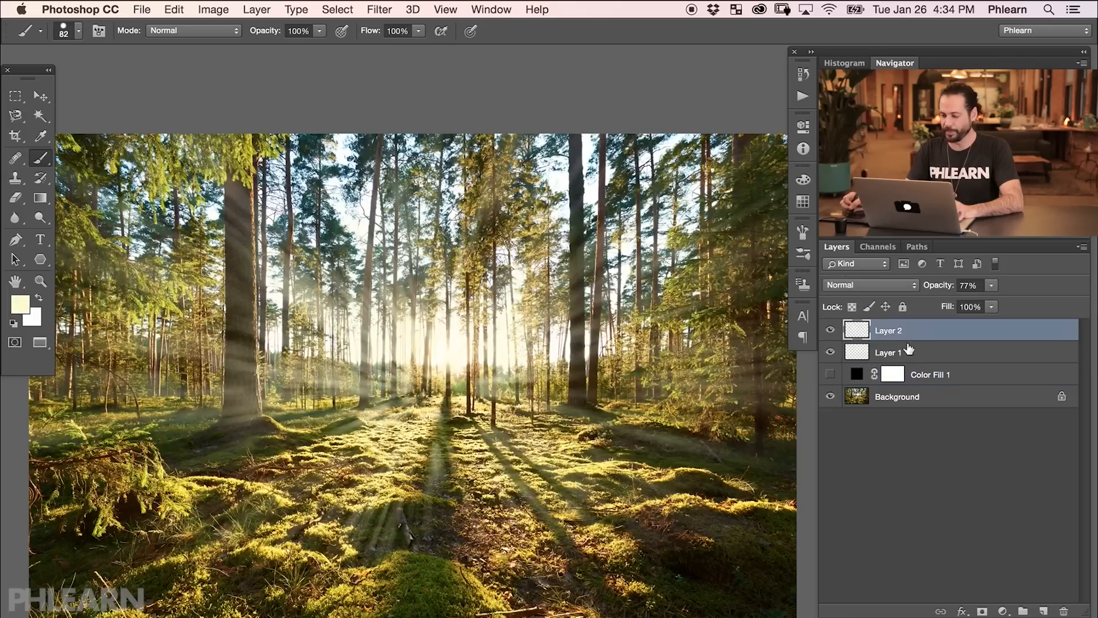
left_click(912, 354, "shift")
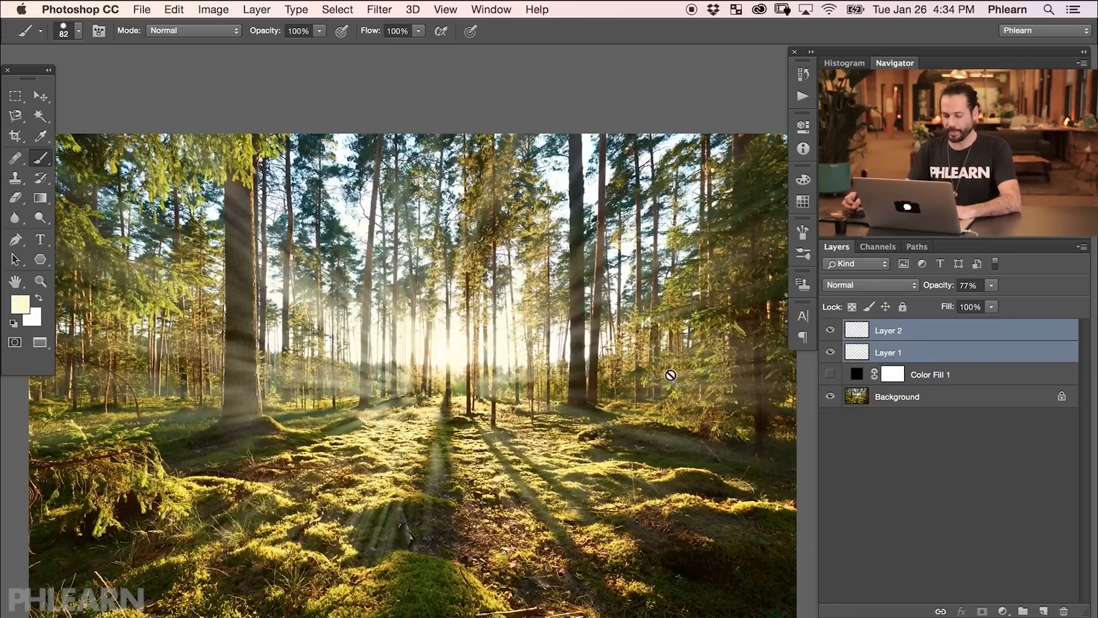
key("super+minus")
scroll(616, 347, "right", 2)
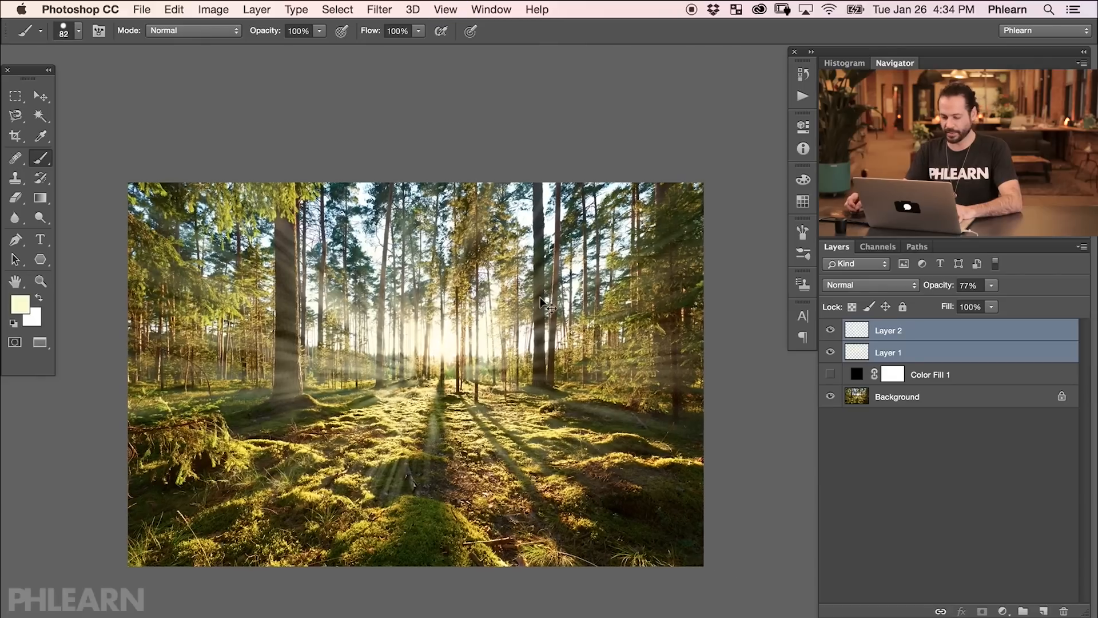
key("super+t")
scroll(609, 385, "right", 2)
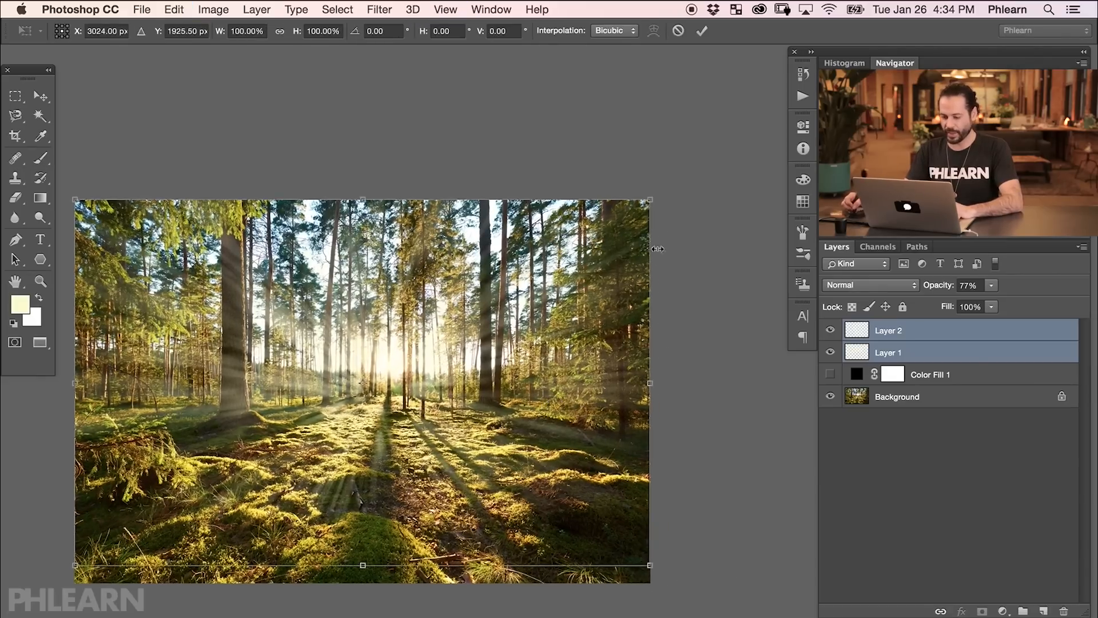
left_click_drag(651, 200, 451, 341)
left_click_drag(335, 462, 363, 348)
left_click_drag(444, 420, 826, 528)
left_click_drag(711, 441, 643, 439)
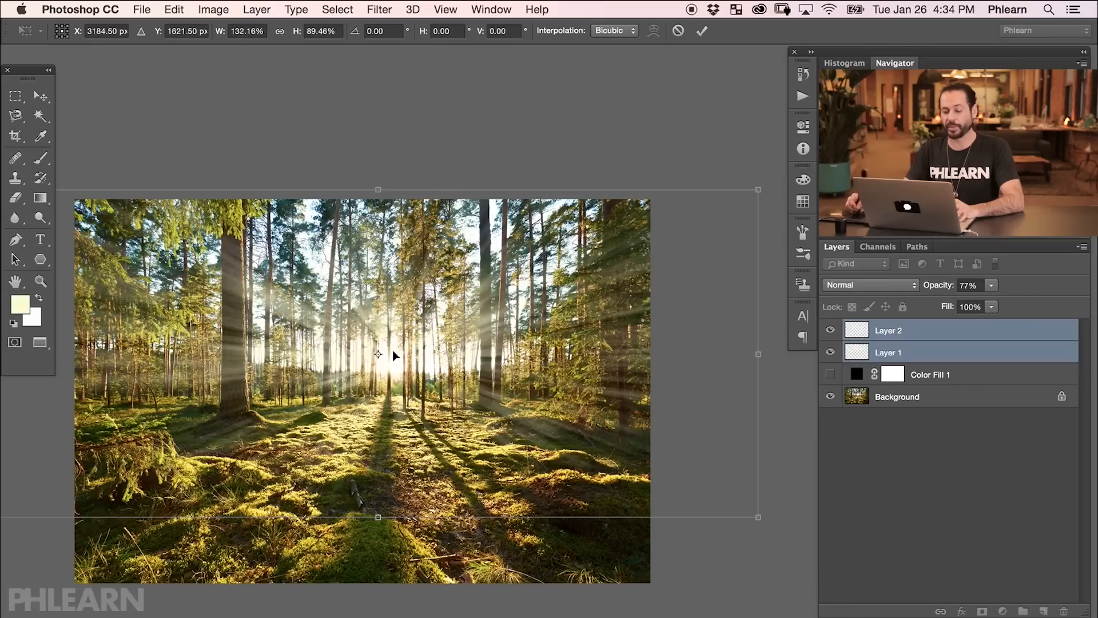
key("b")
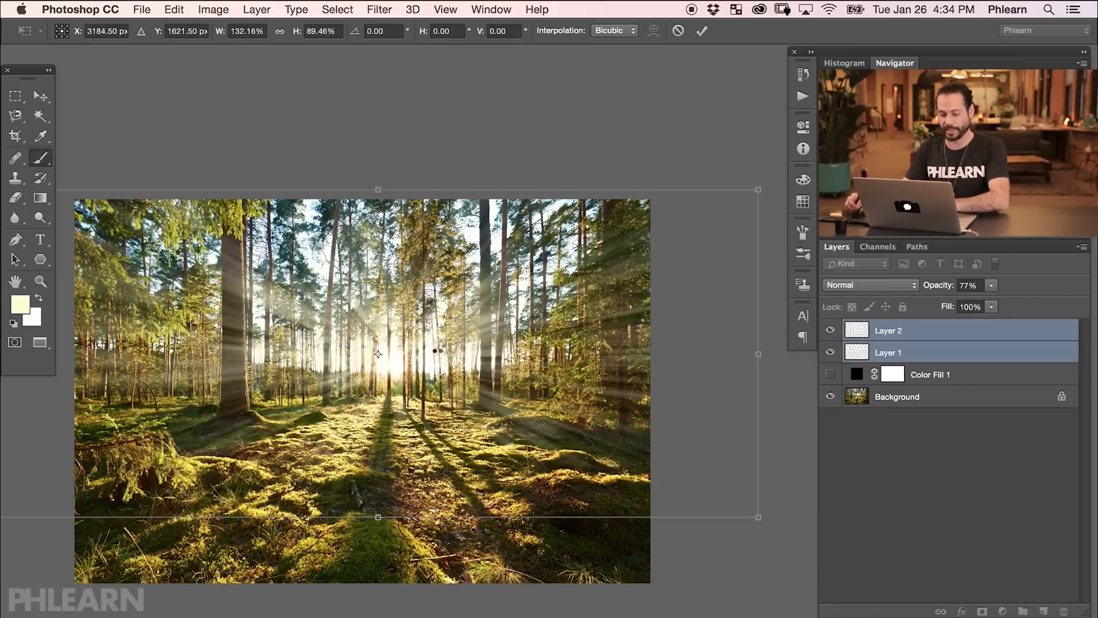
key("Return")
left_click(625, 479)
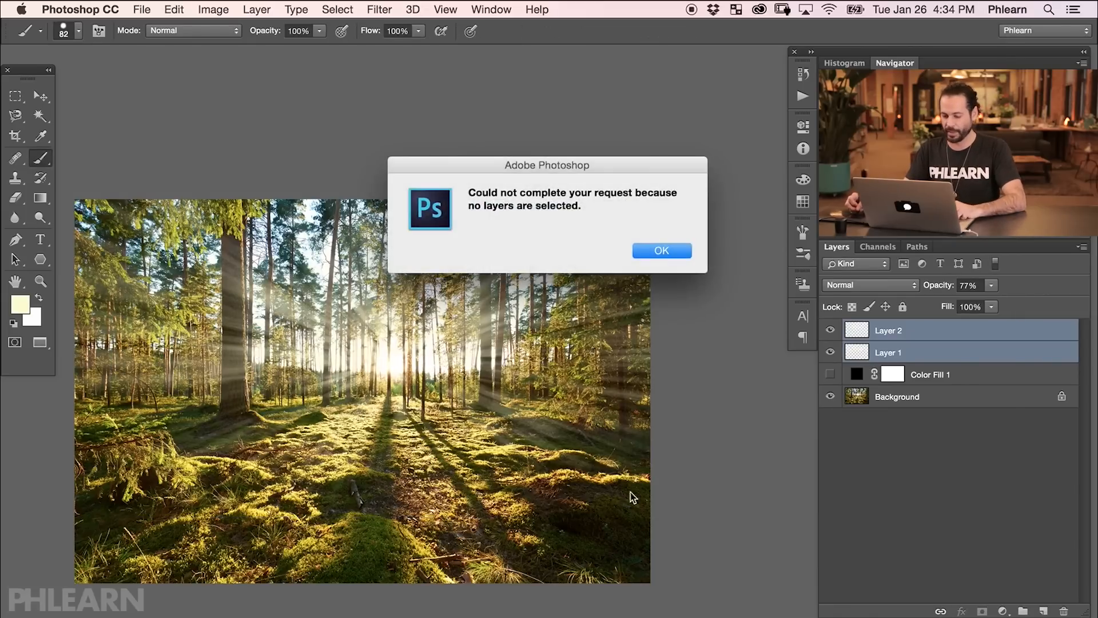
left_click(671, 252)
Reposition the combined light-ray layers so the rays radiate from the sun.
key("v")
left_click_drag(470, 333, 667, 499)
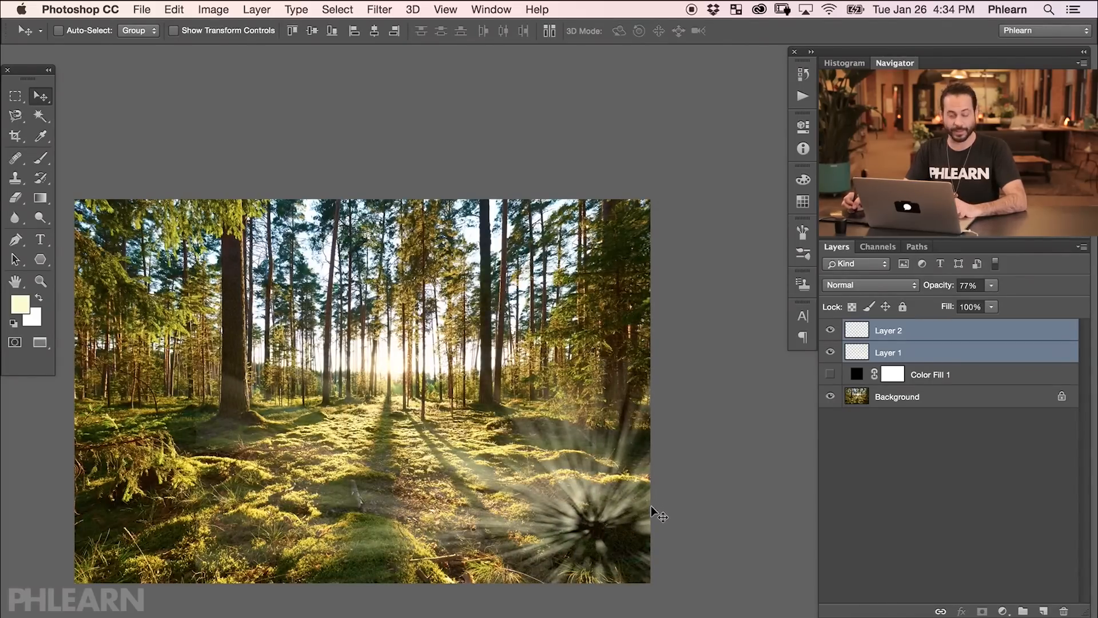
left_click_drag(647, 515, 376, 361)
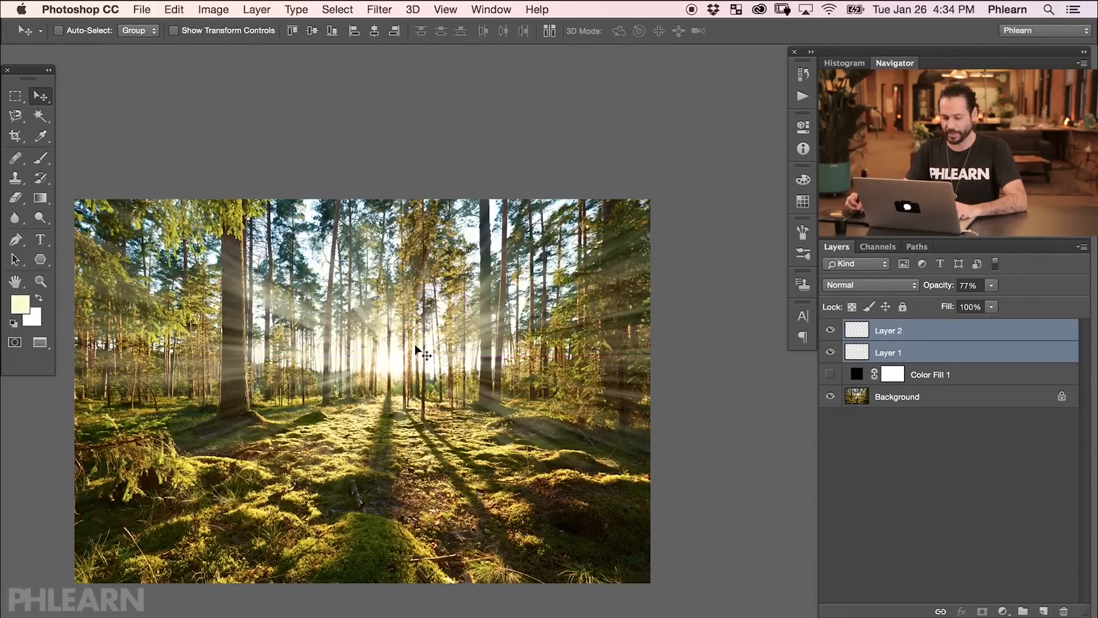
key("super+plus")
left_click_drag(166, 487, 269, 472)
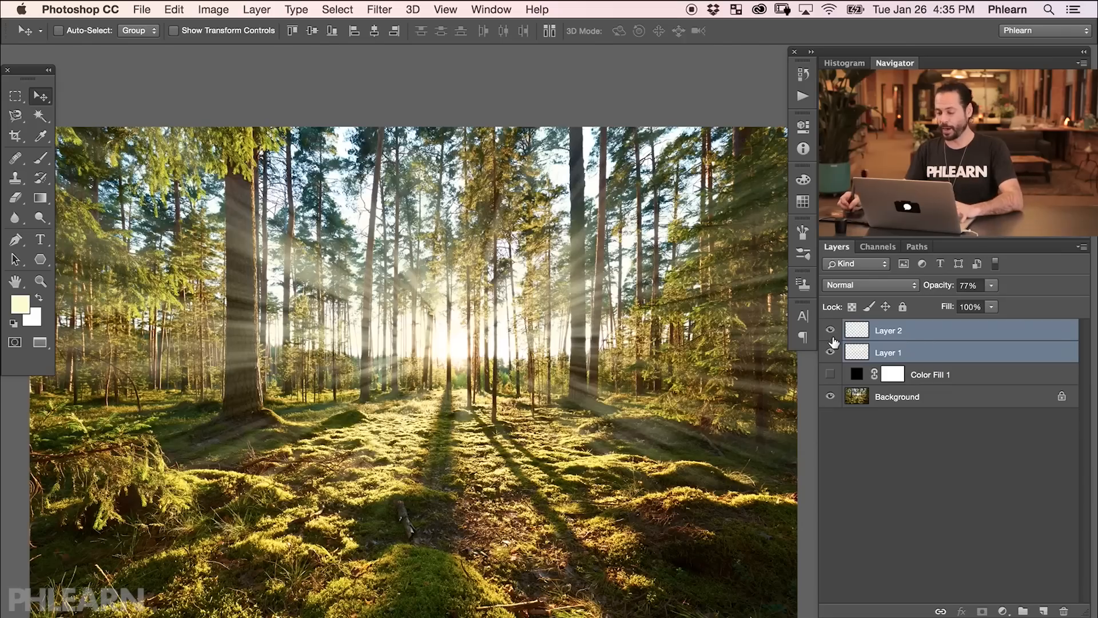
Switch Layer 1 and Layer 2 off and on again to check their combined rays.
left_click(829, 352)
left_click(830, 352)
left_click(829, 330)
left_click(829, 331)
Merge Layer 1 and Layer 2 into a single light-ray layer.
left_click(916, 330)
left_click_drag(948, 289, 920, 295)
left_click(926, 354, "shift")
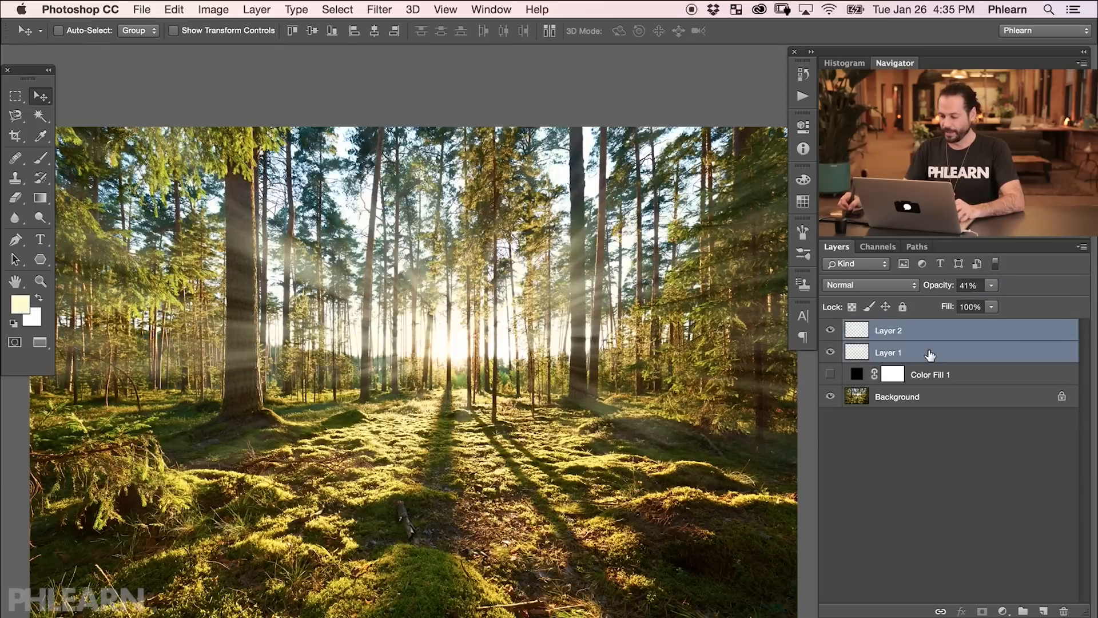
key("super+e")
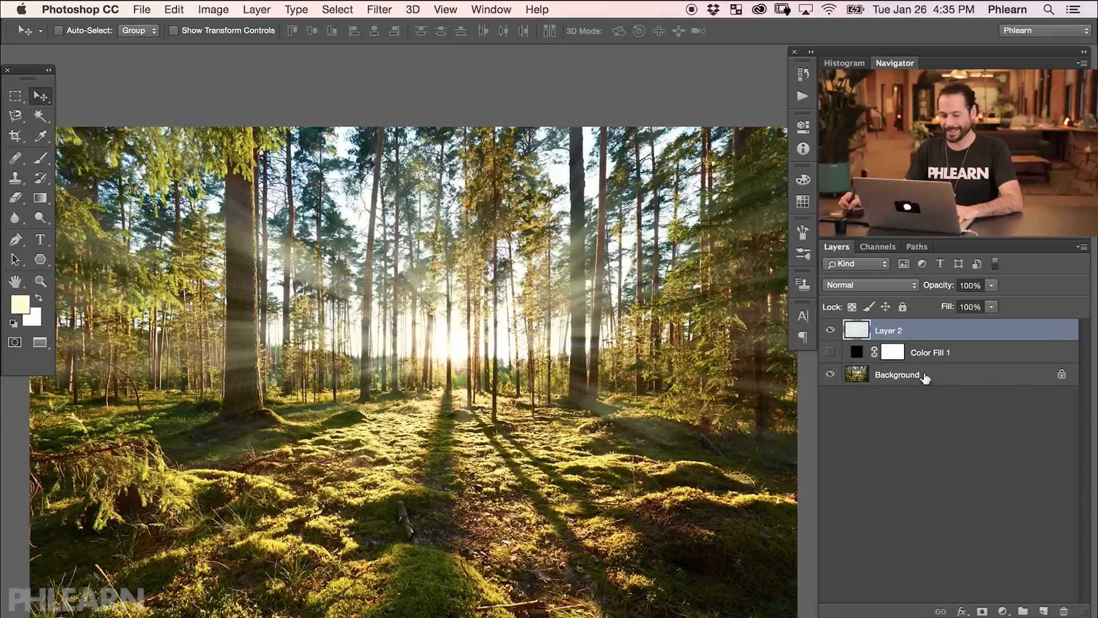
Set the merged ray layer's blend mode to Color Dodge after trying Screen and Overlay.
left_click(831, 332)
left_click(830, 332)
left_click(828, 332)
left_click(829, 331)
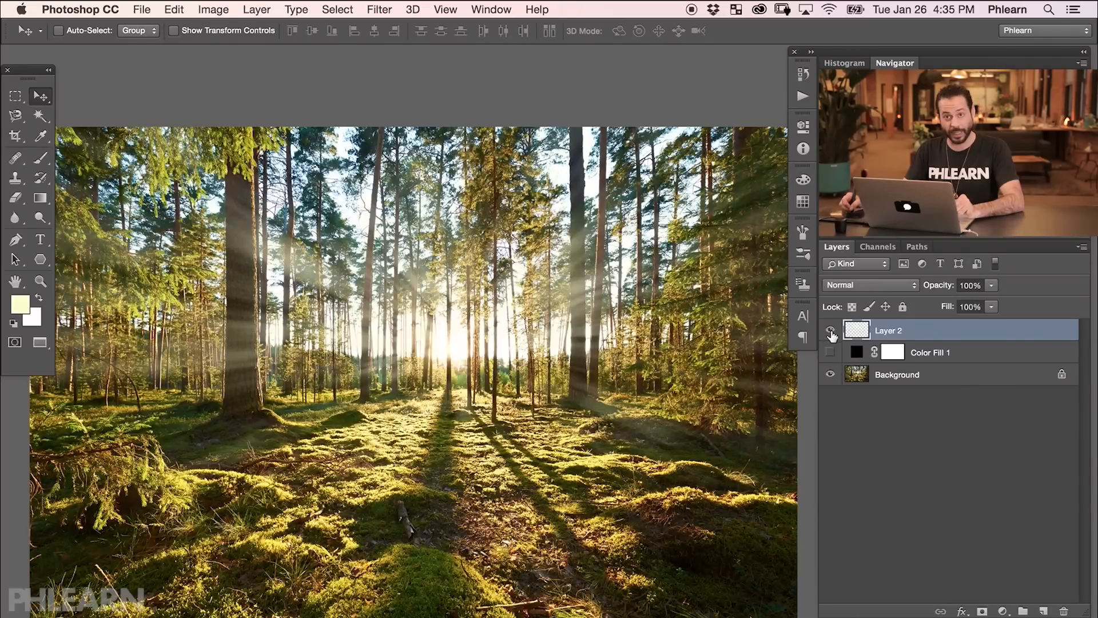
left_click(852, 284)
left_click(857, 387)
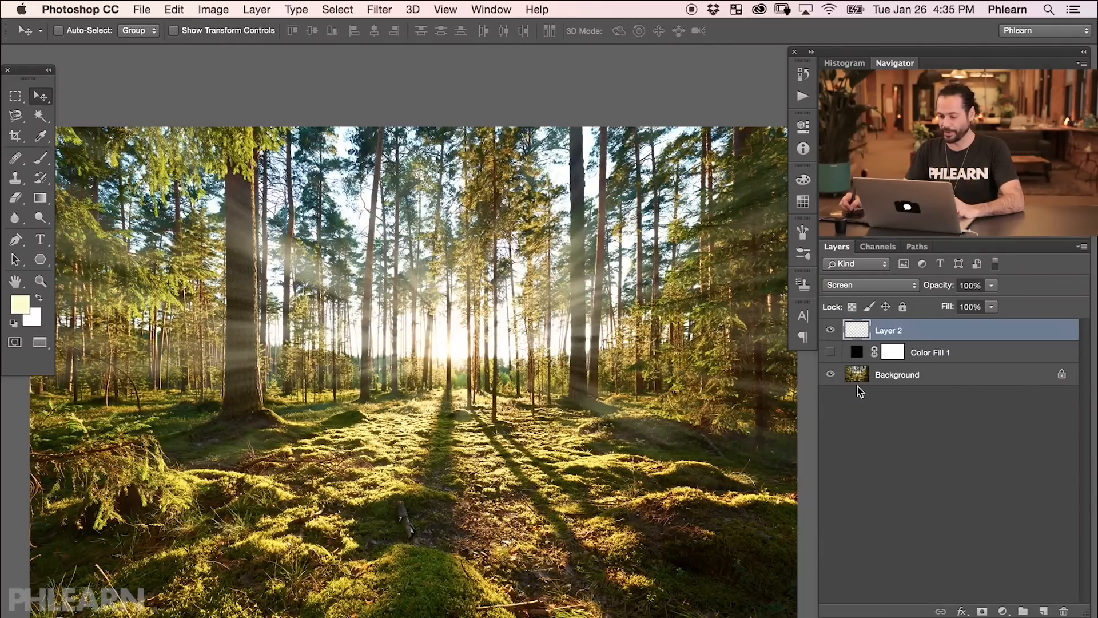
left_click(858, 286)
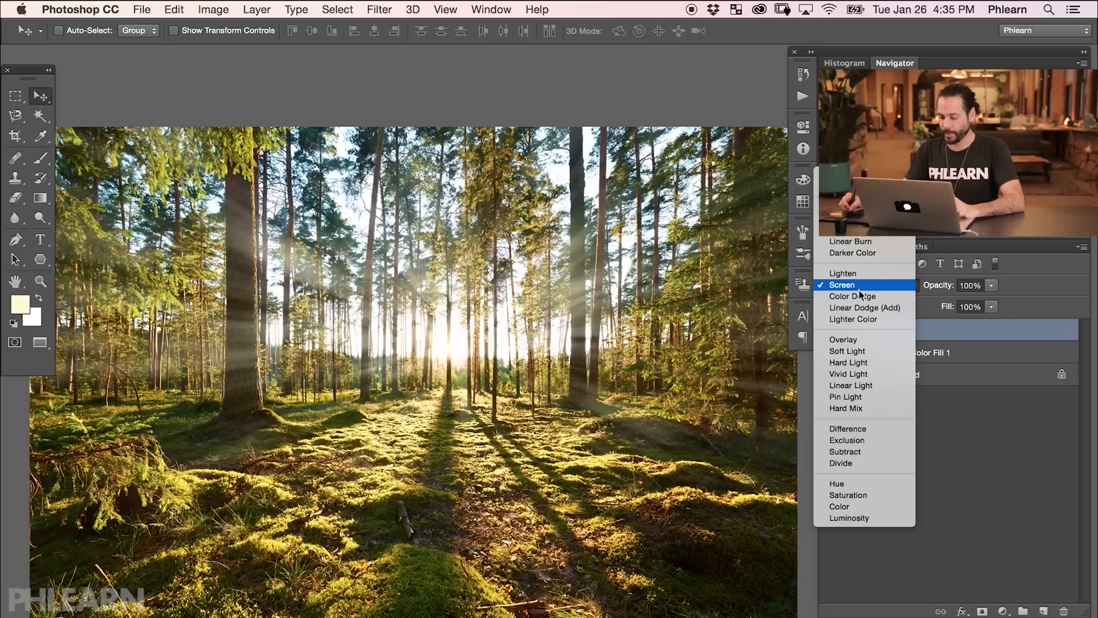
left_click(857, 340)
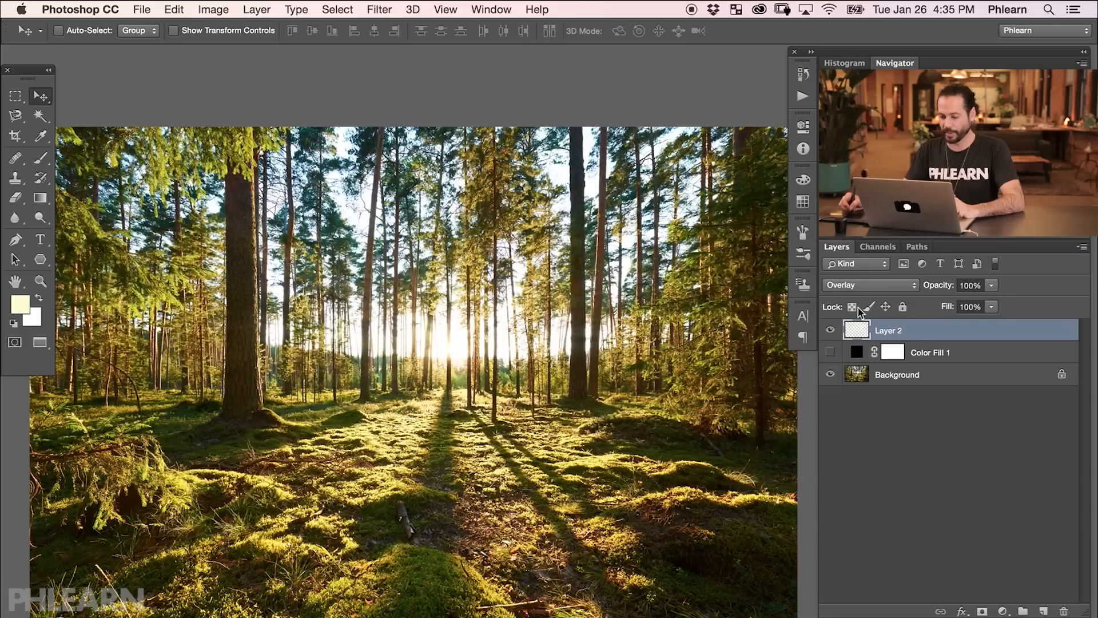
left_click(862, 285)
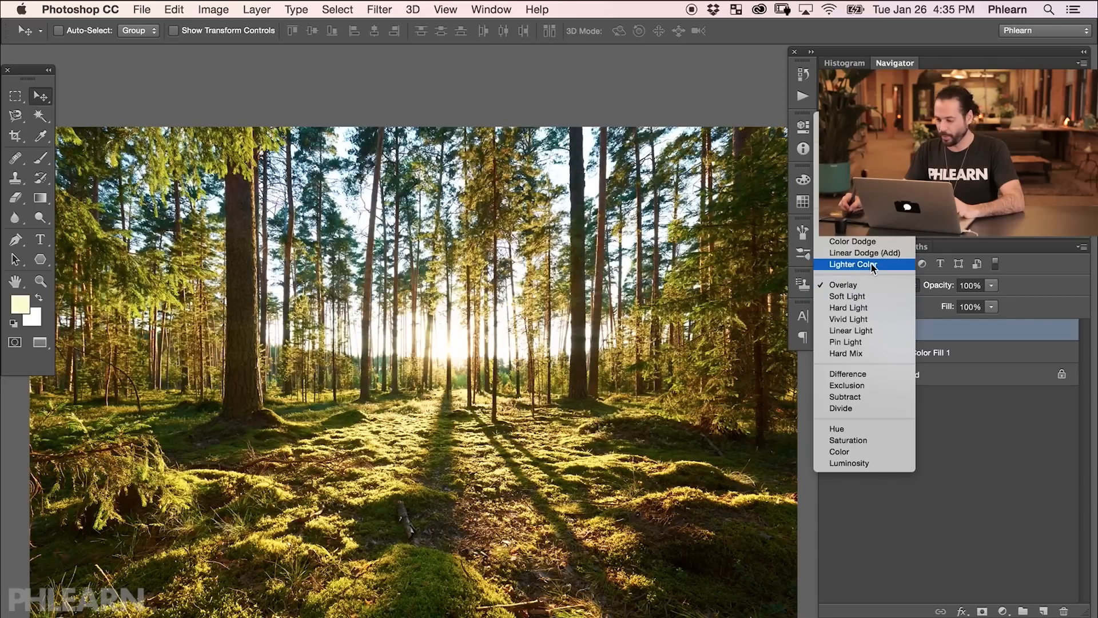
left_click(876, 241)
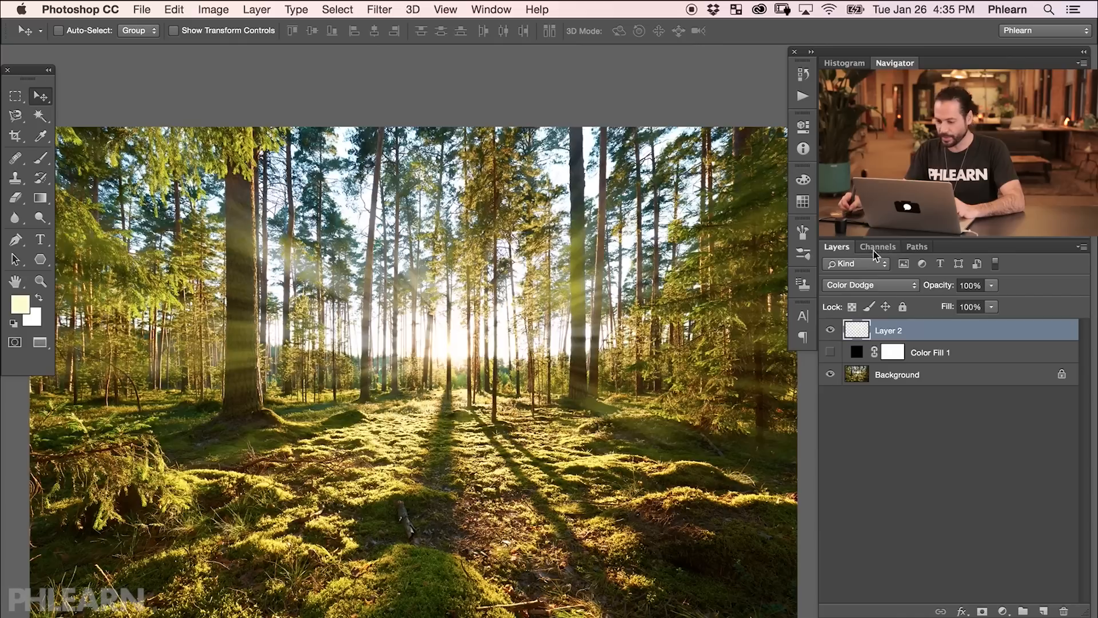
Set the ray layer's opacity to 90%, toggling its visibility to judge the strength.
left_click(830, 331)
left_click(830, 332)
left_click(831, 331)
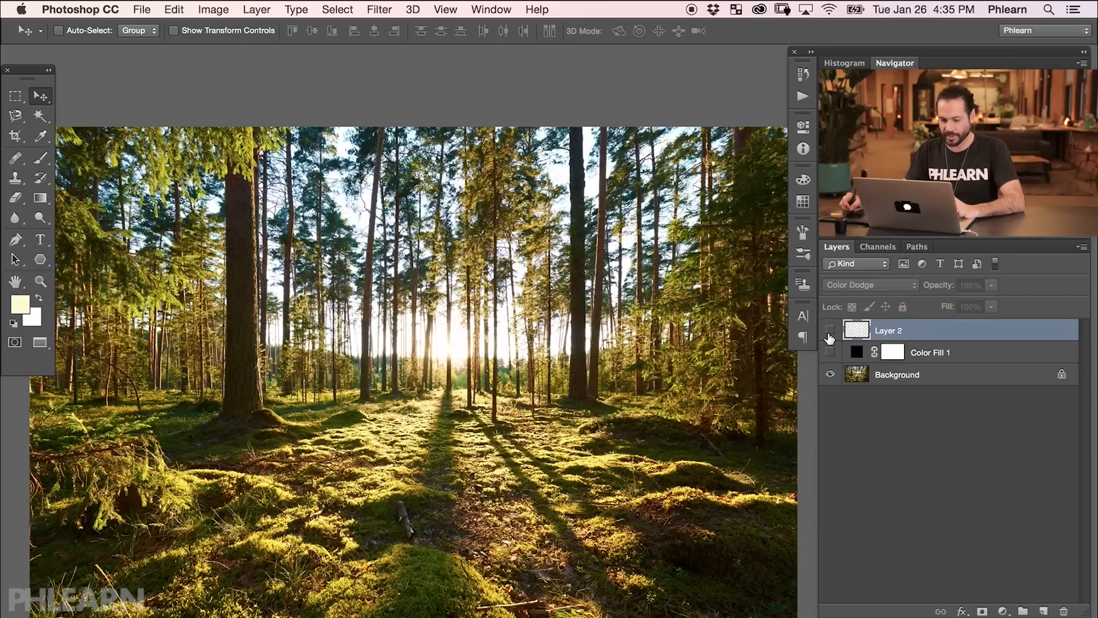
left_click(831, 331)
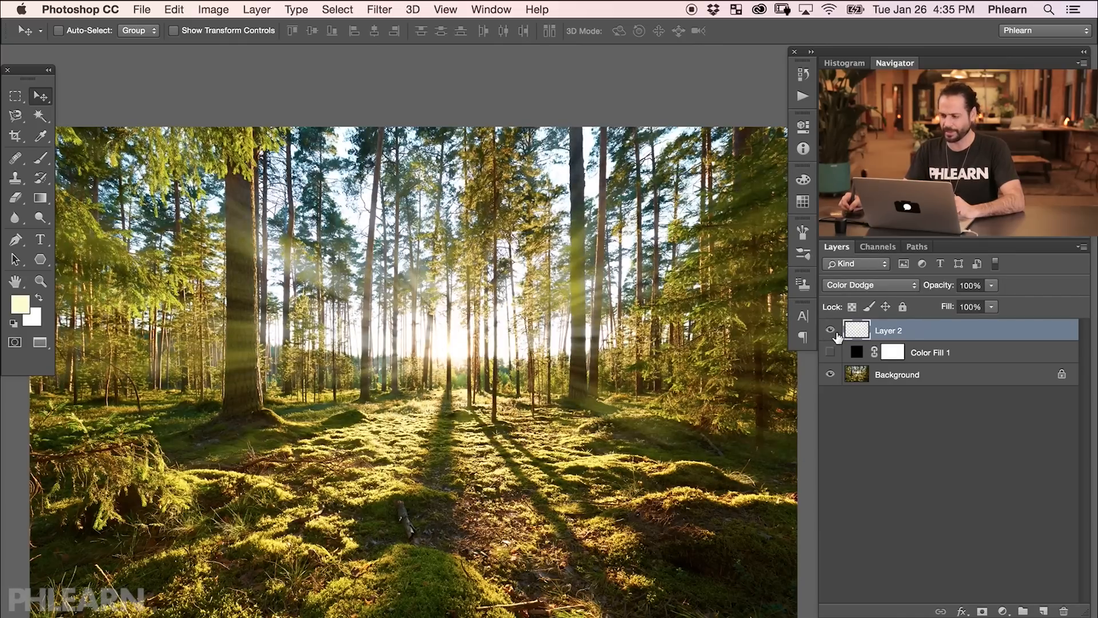
left_click_drag(946, 290, 929, 290)
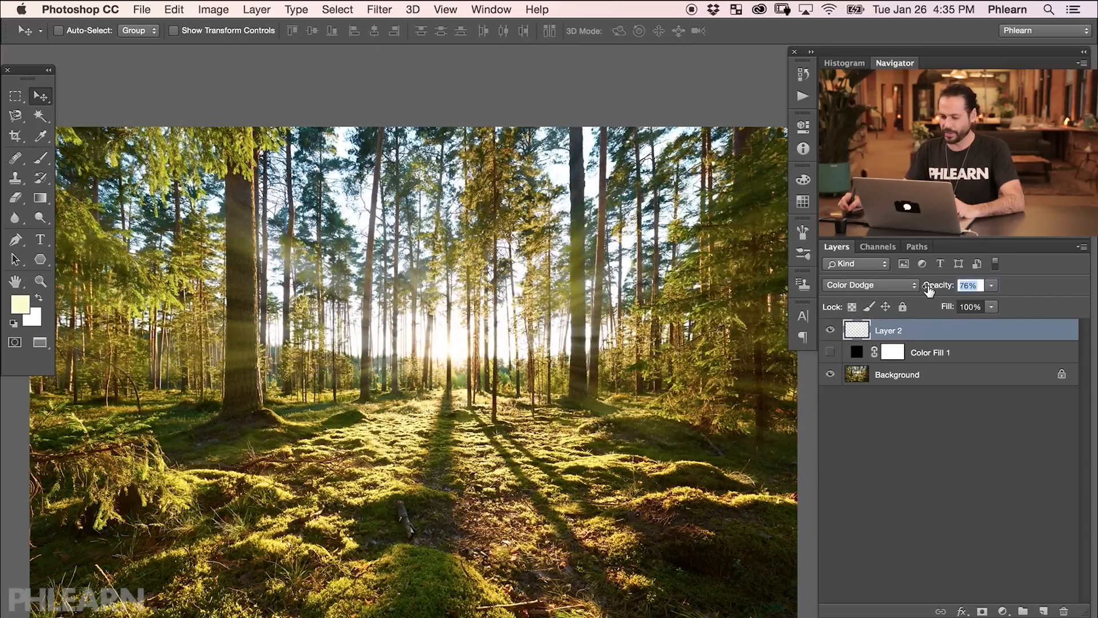
left_click(831, 333)
left_click(830, 333)
Try the Screen blend mode on the ray layer, then switch back to Color Dodge.
left_click(881, 286)
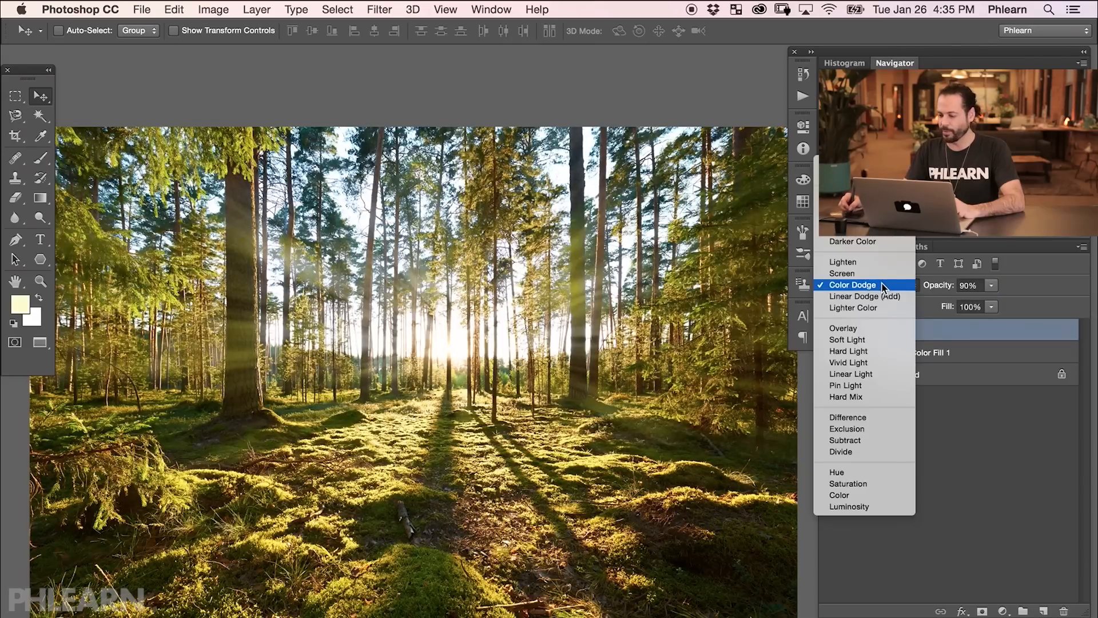
left_click(876, 274)
left_click(879, 286)
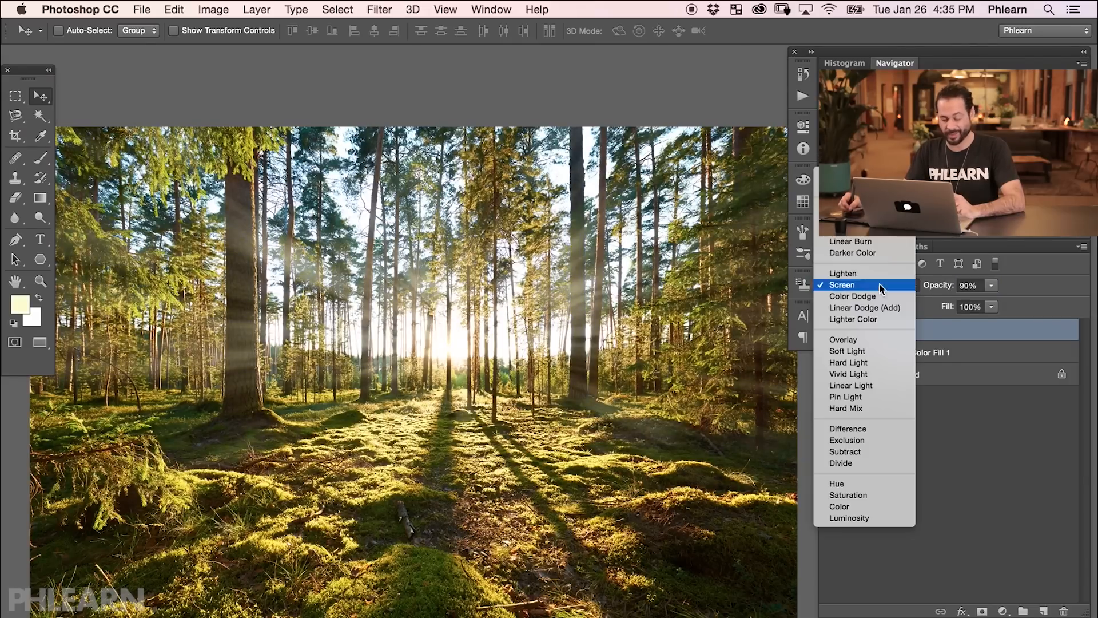
left_click(878, 292)
Toggle the ray layer's visibility to compare the image with and without the rays.
left_click(831, 330)
left_click(830, 330)
left_click(830, 330)
left_click(830, 330)
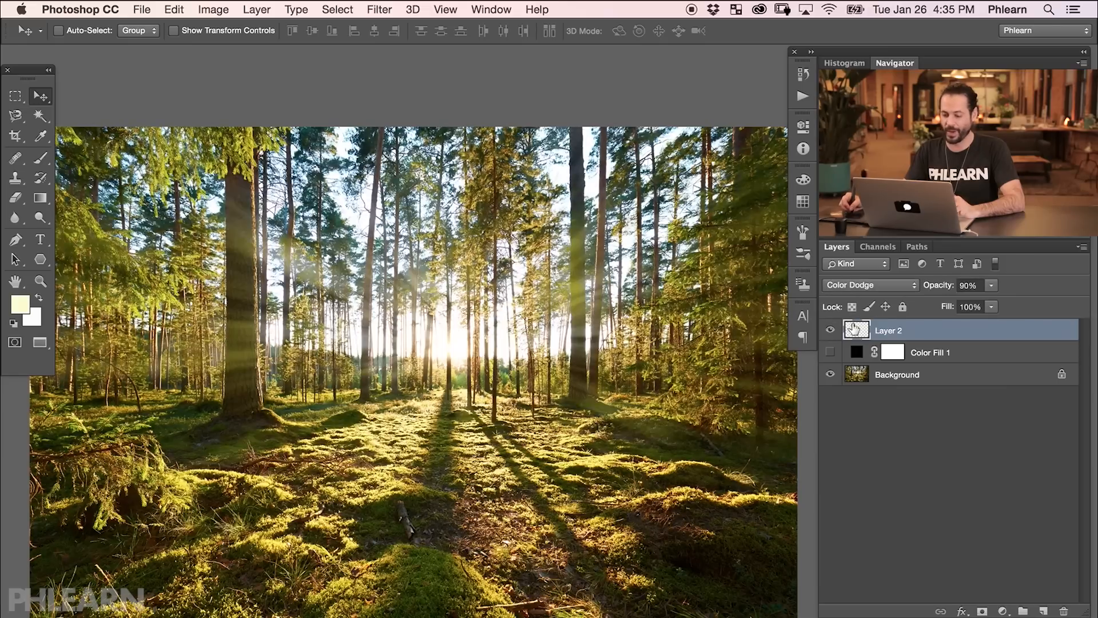
mouse_move(590, 414)
left_mouse_down()
mouse_move(613, 412)
mouse_move(599, 407)
left_mouse_up()
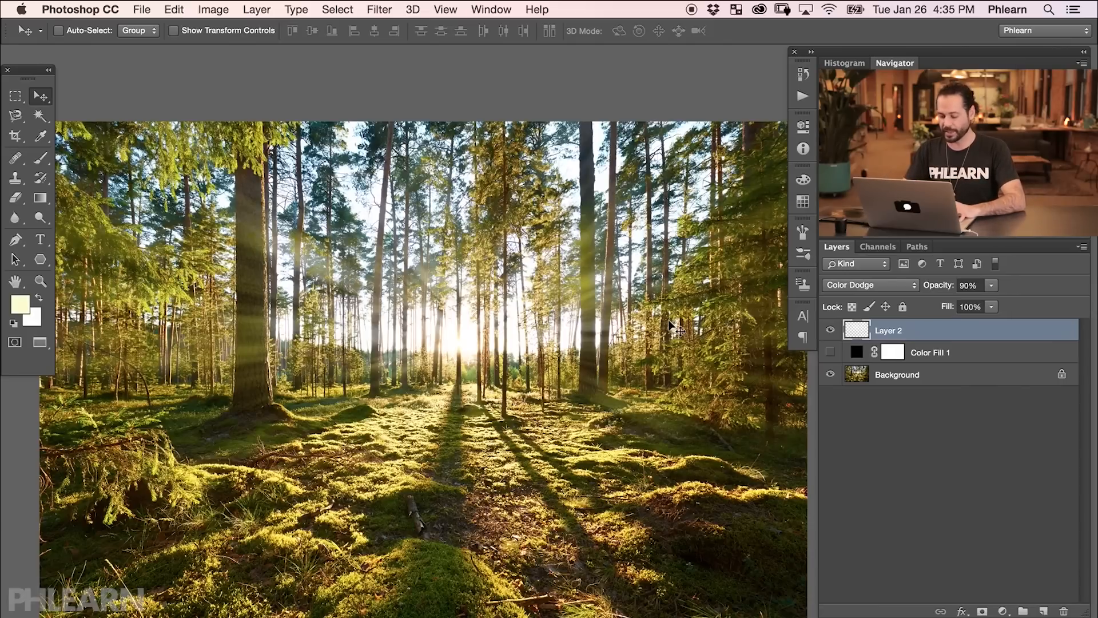
Apply Hue/Saturation to the ray layer with Hue -1, Saturation 0 and Lightness +27.
key("super+u")
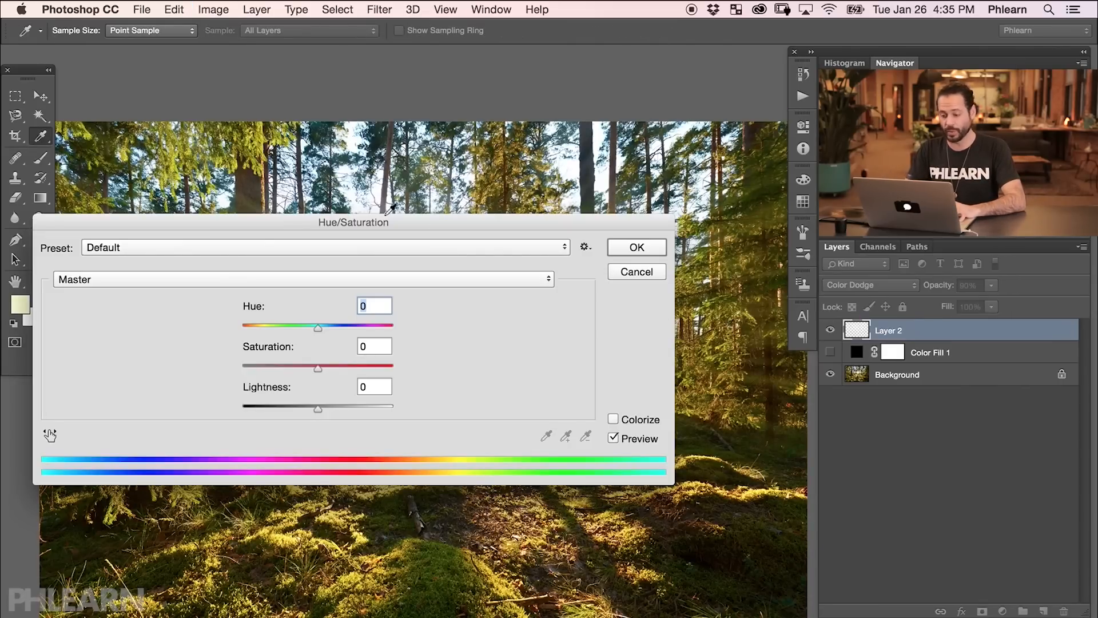
left_click_drag(504, 223, 620, 406)
scroll(534, 303, "down", 3)
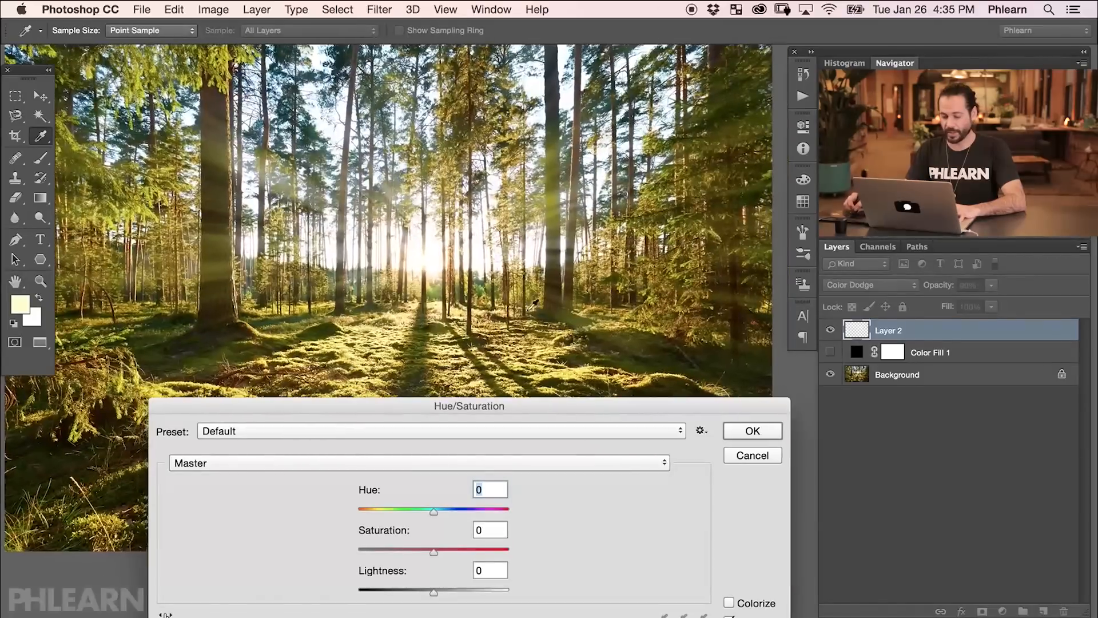
left_click_drag(498, 422, 483, 382)
left_click_drag(420, 552, 487, 551)
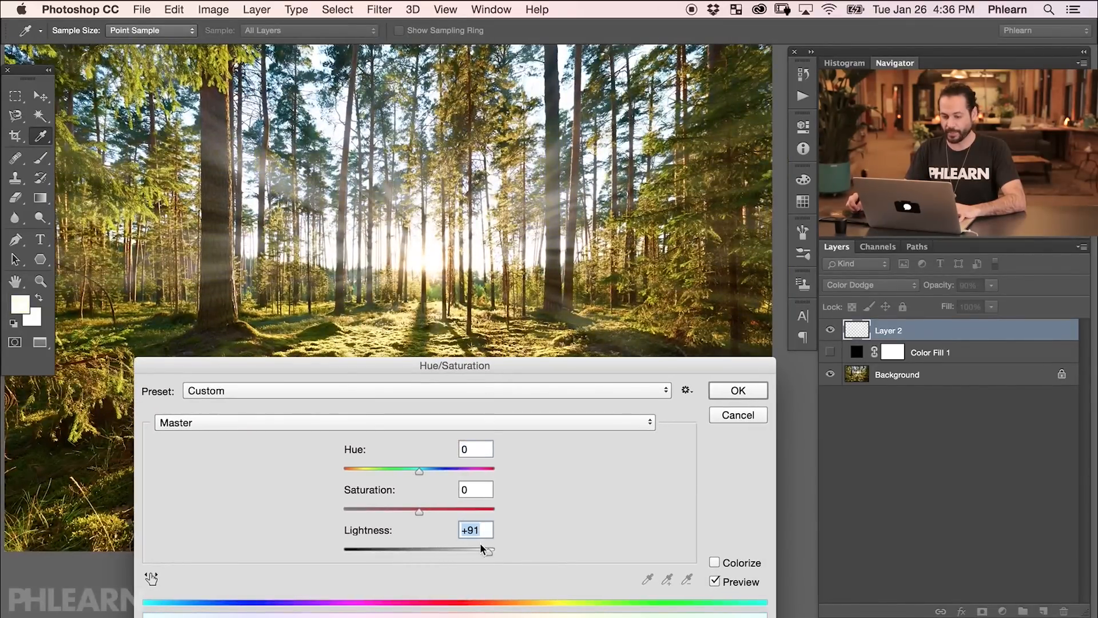
left_click_drag(385, 556, 406, 552)
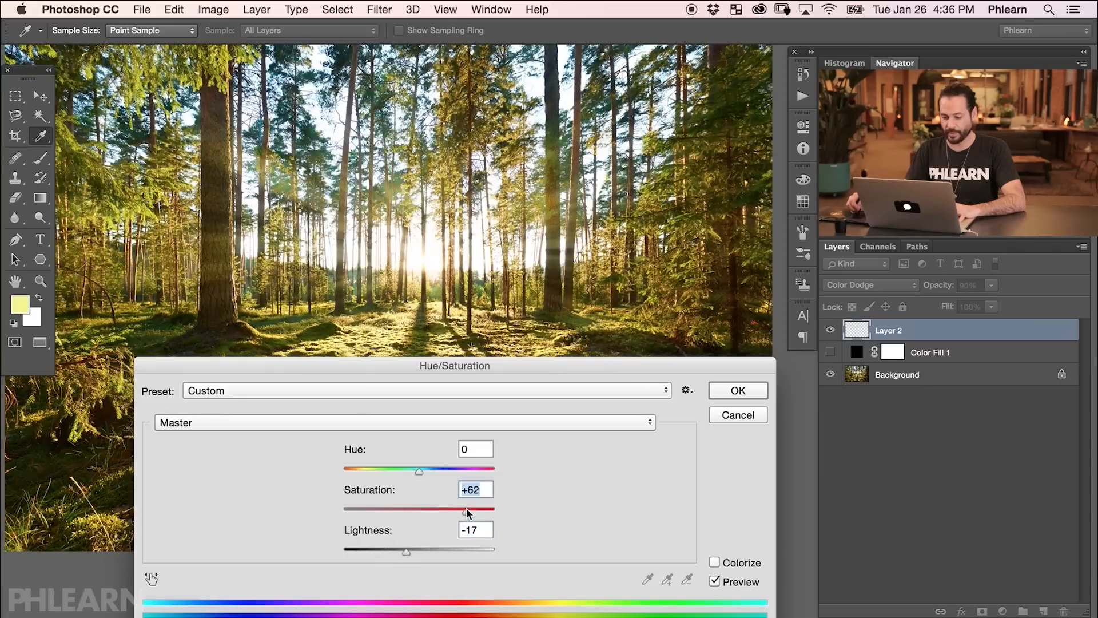
left_click_drag(467, 509, 475, 509)
left_click_drag(444, 549, 458, 547)
left_click_drag(419, 470, 393, 469)
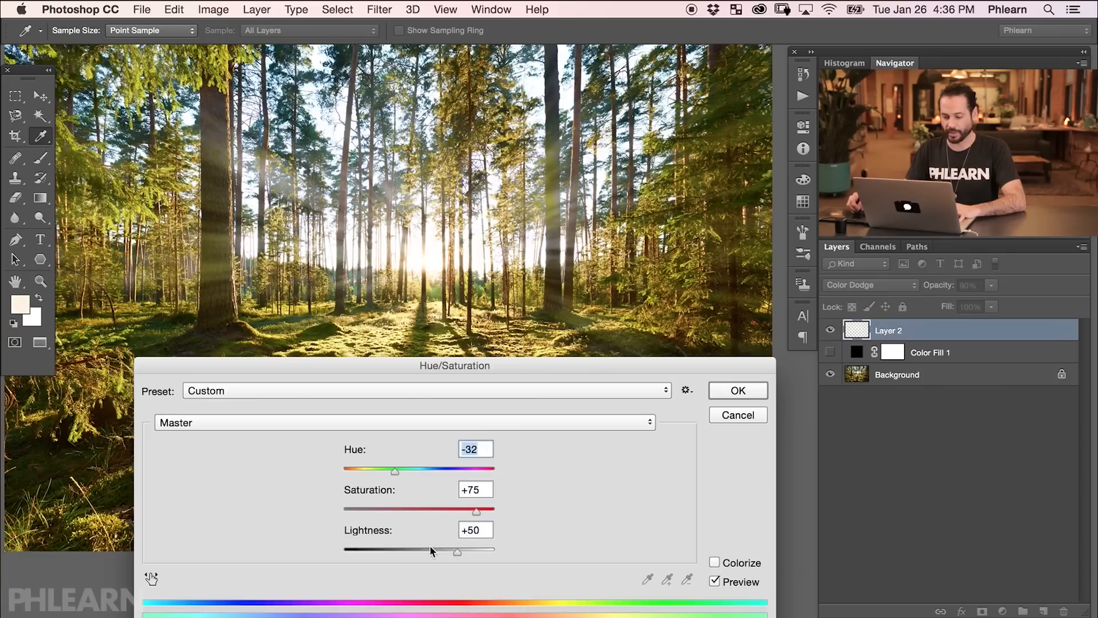
left_click_drag(430, 546, 416, 553)
left_click_drag(454, 470, 418, 468)
left_click(418, 510)
left_click_drag(418, 552, 439, 555)
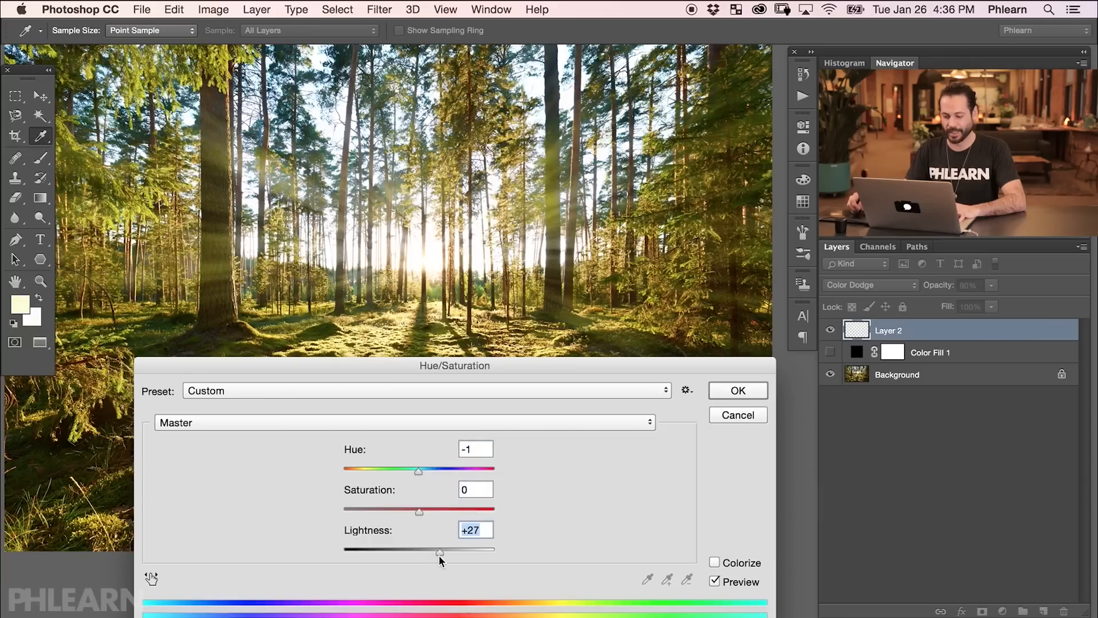
left_click(738, 390)
Toggle the adjusted ray layer's visibility to compare before and after.
key("v")
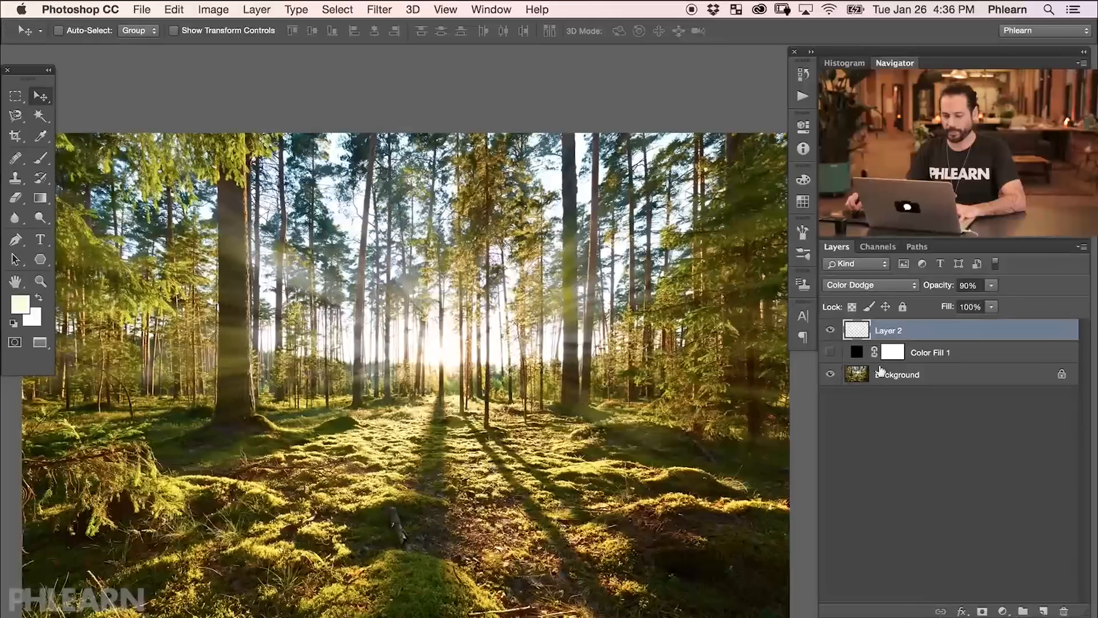
left_click(832, 331)
left_click(831, 332)
left_click(831, 332)
left_click(830, 333)
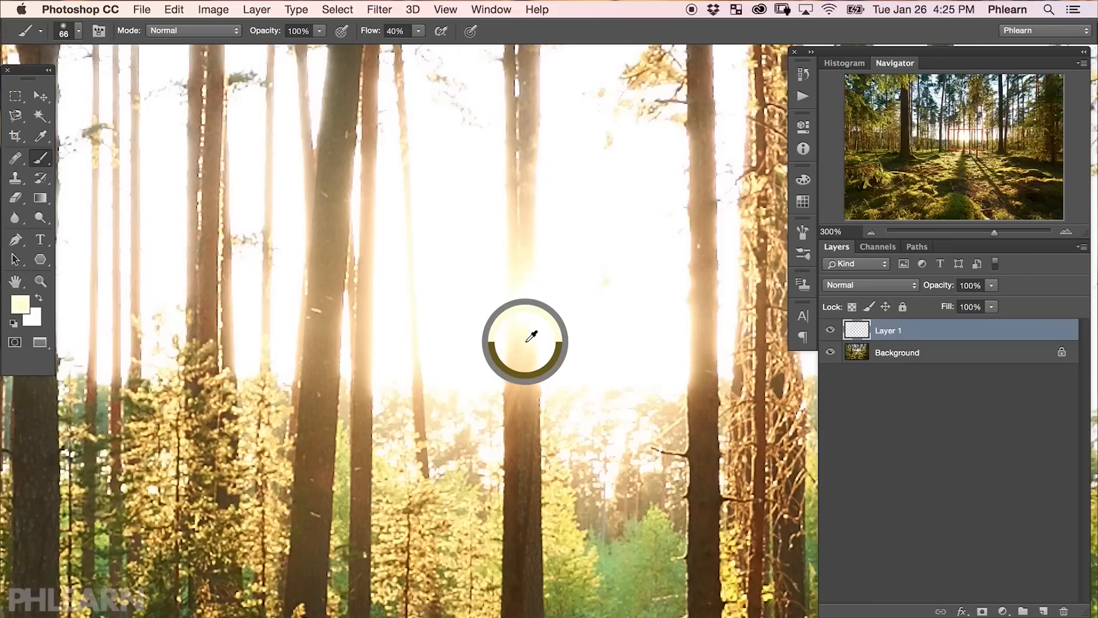
Sample the warm sunlight near the sun as the foreground color and set the brush flow to 100%.
left_click(15, 304)
left_click(534, 358)
key("super+minus")
key("super+minus")
key("super+minus")
key("super+minus")
key("super+minus")
left_click_drag(633, 365, 526, 375)
mouse_move(588, 314)
left_mouse_down()
mouse_move(524, 508)
mouse_move(648, 470)
left_mouse_up()
key("shift+0")
key("super+z")
Open the Brush panel to edit the brush tip shape.
left_click(491, 9)
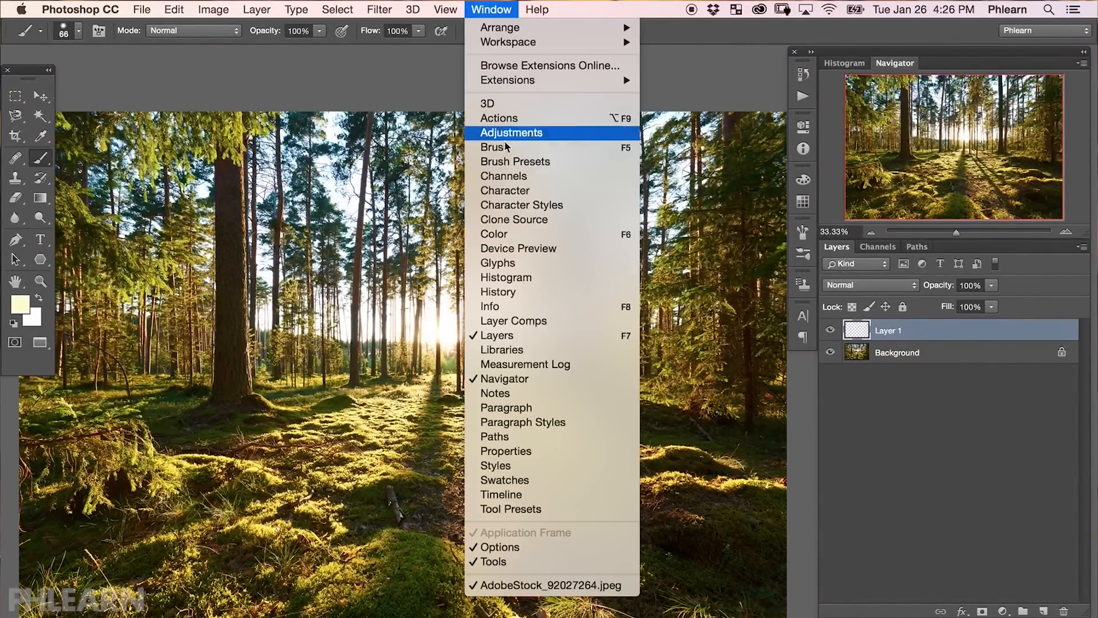
left_click(506, 147)
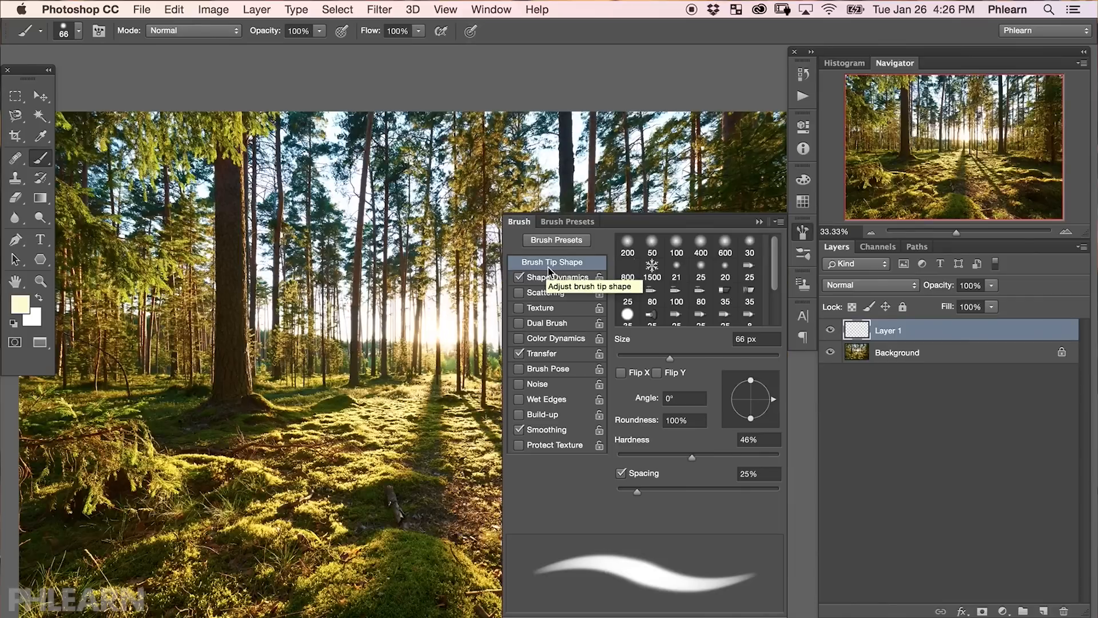
Enable brush Scattering at 1000% on both axes and enlarge the brush to 76 px.
left_click(546, 293)
mouse_move(626, 258)
left_mouse_down()
mouse_move(731, 260)
mouse_move(819, 279)
left_mouse_up()
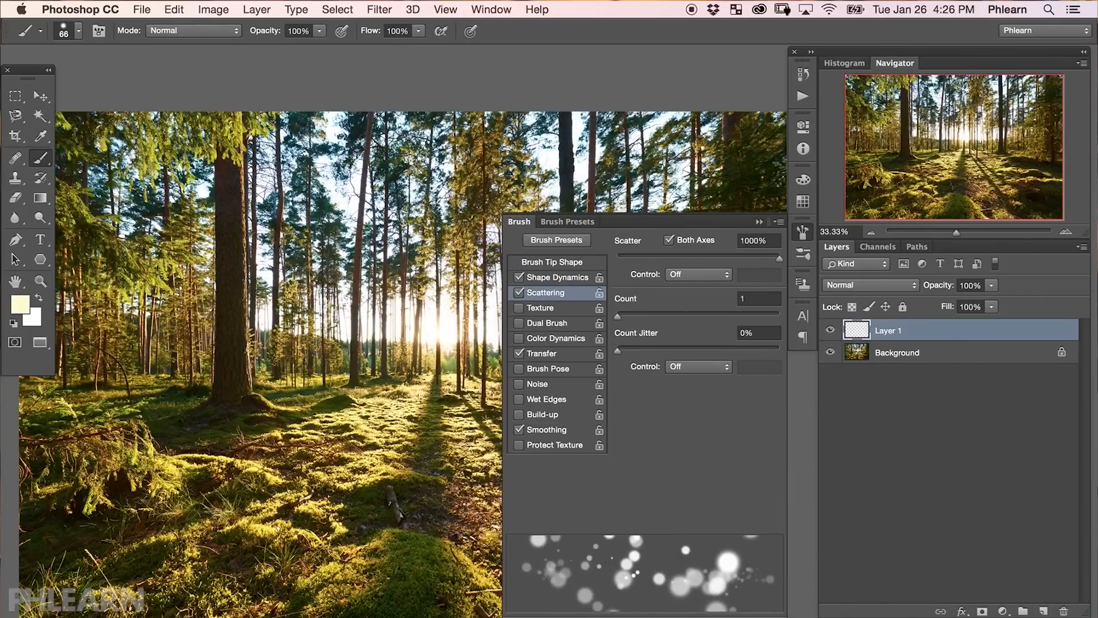
left_click_drag(435, 355, 408, 363)
key("]")
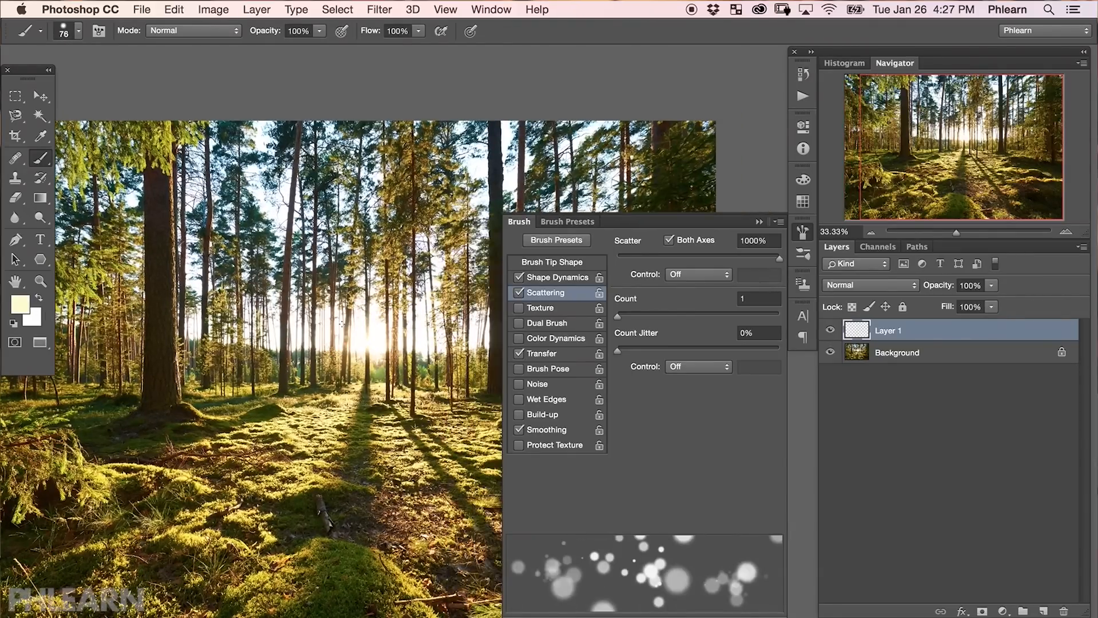
Paint scattered bokeh light dots with the warm color on Layer 1 around the left trees.
mouse_move(295, 297)
left_mouse_down()
mouse_move(246, 343)
mouse_move(155, 326)
left_mouse_up()
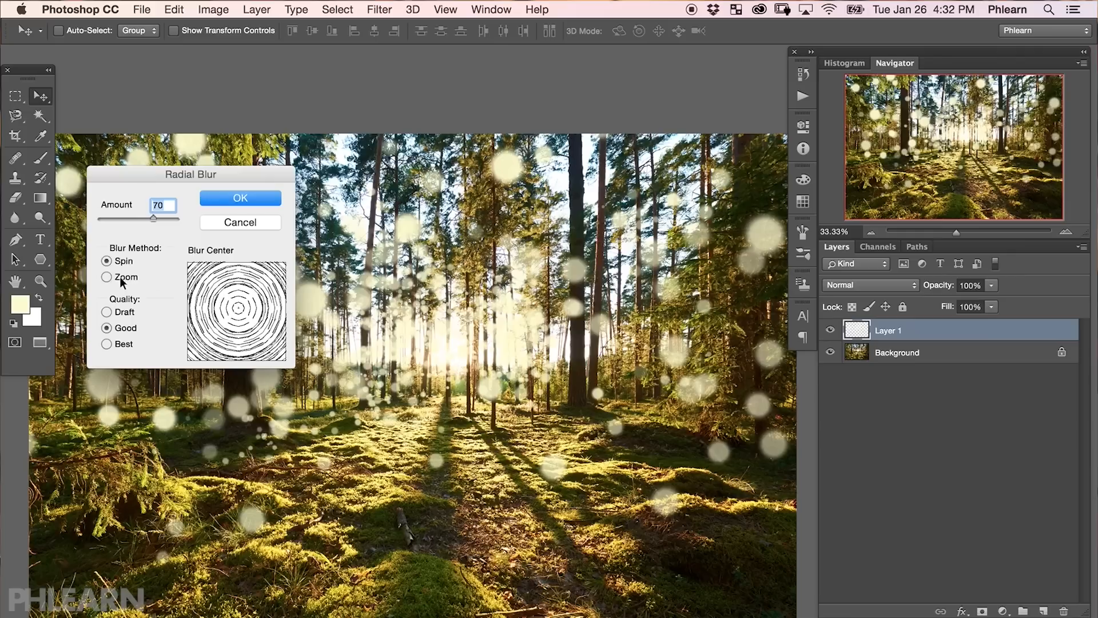
left_click(122, 280)
left_click_drag(153, 219, 176, 227)
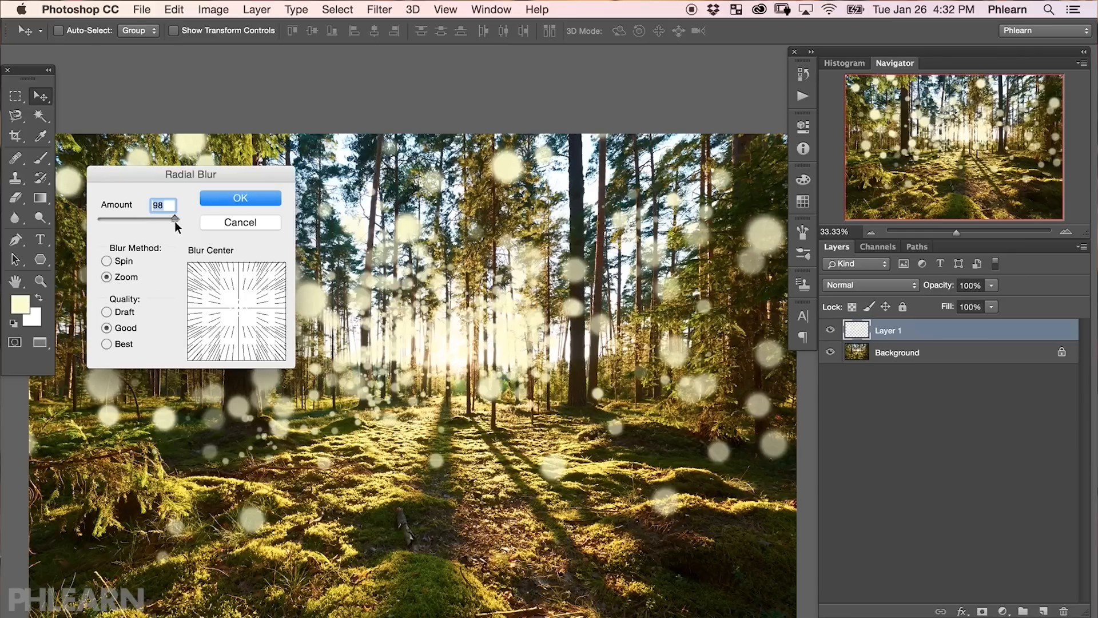
Apply a Zoom Radial Blur with Amount 100 and Good quality, and toggle the layer's visibility to compare.
mouse_move(240, 311)
left_mouse_down()
mouse_move(275, 277)
mouse_move(240, 311)
left_mouse_up()
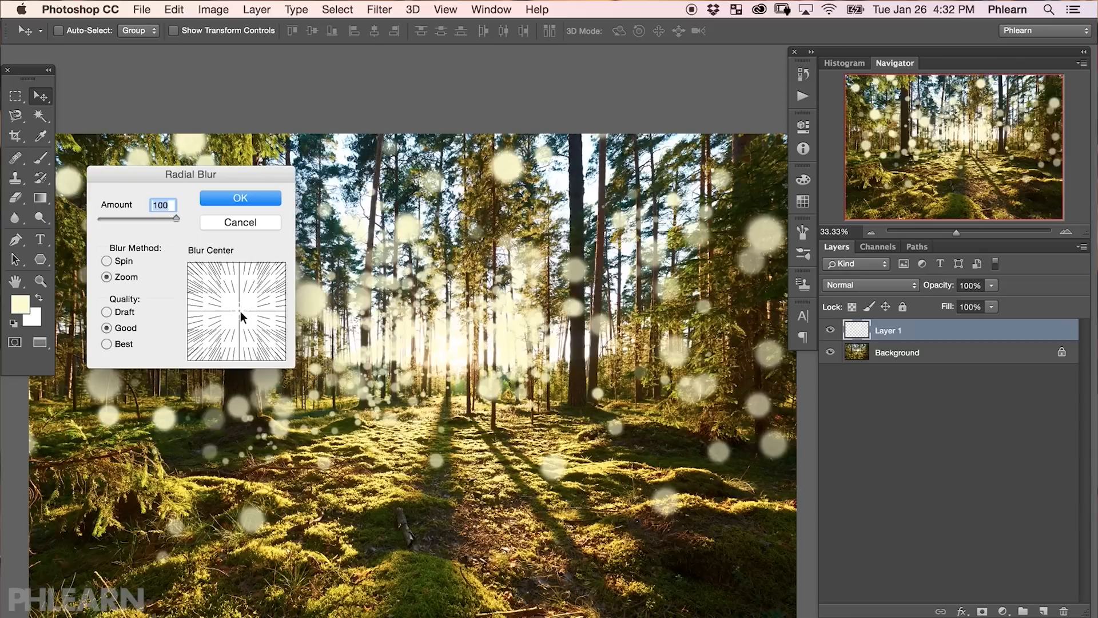
key("Return")
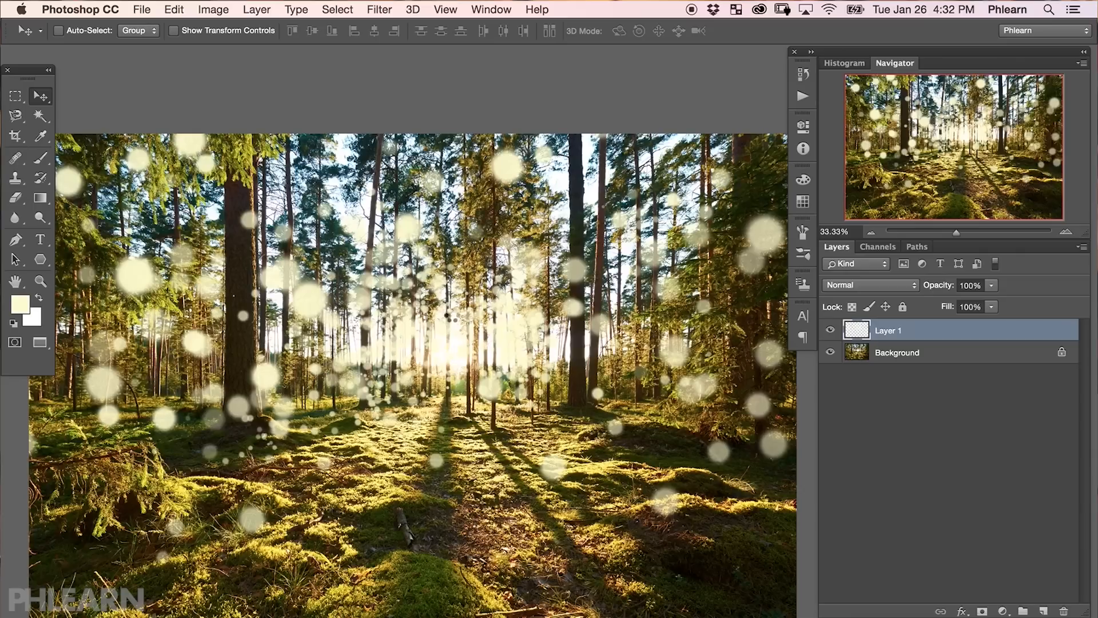
left_click(830, 330)
left_click(830, 330)
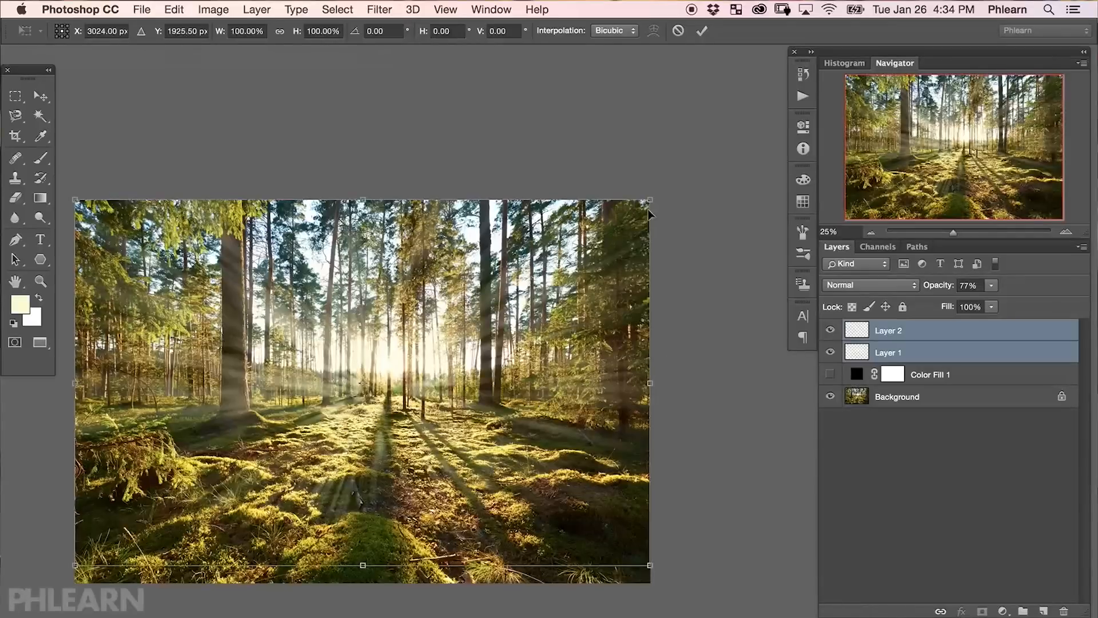
Enlarge the two ray layers with Free Transform around the sun and commit the transform.
left_click_drag(658, 401, 715, 332)
left_click_drag(572, 343, 324, 321)
left_click_drag(445, 421, 830, 524)
left_click_drag(711, 442, 643, 440)
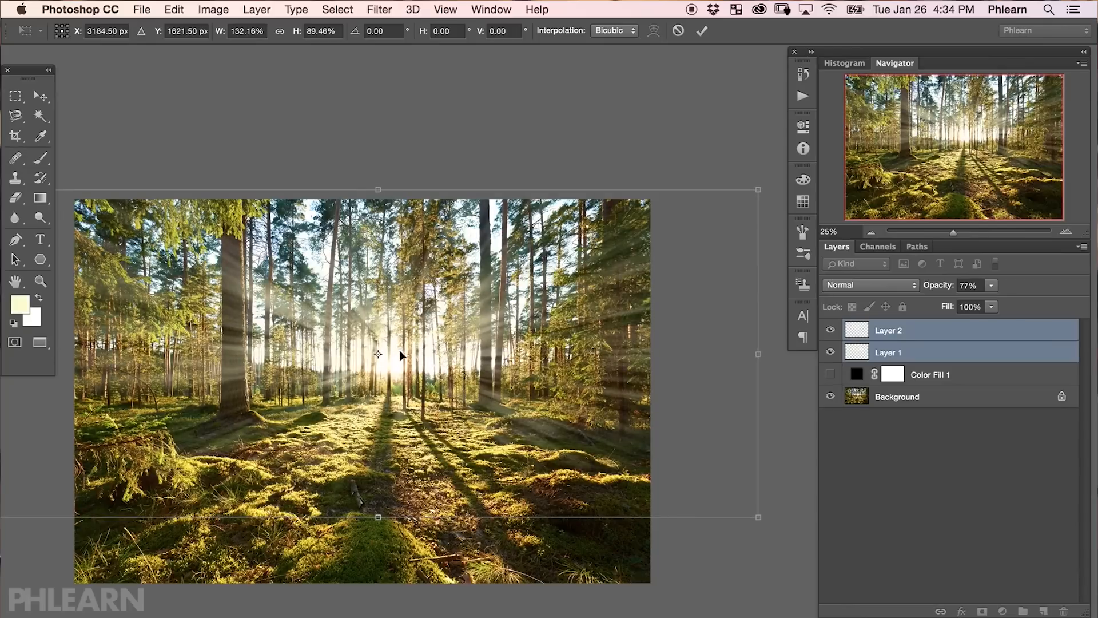
key("Return")
Switch to the Move tool and reposition the ray layer over the forest.
left_click(439, 355)
left_click(674, 255)
key("v")
left_click_drag(464, 361, 666, 513)
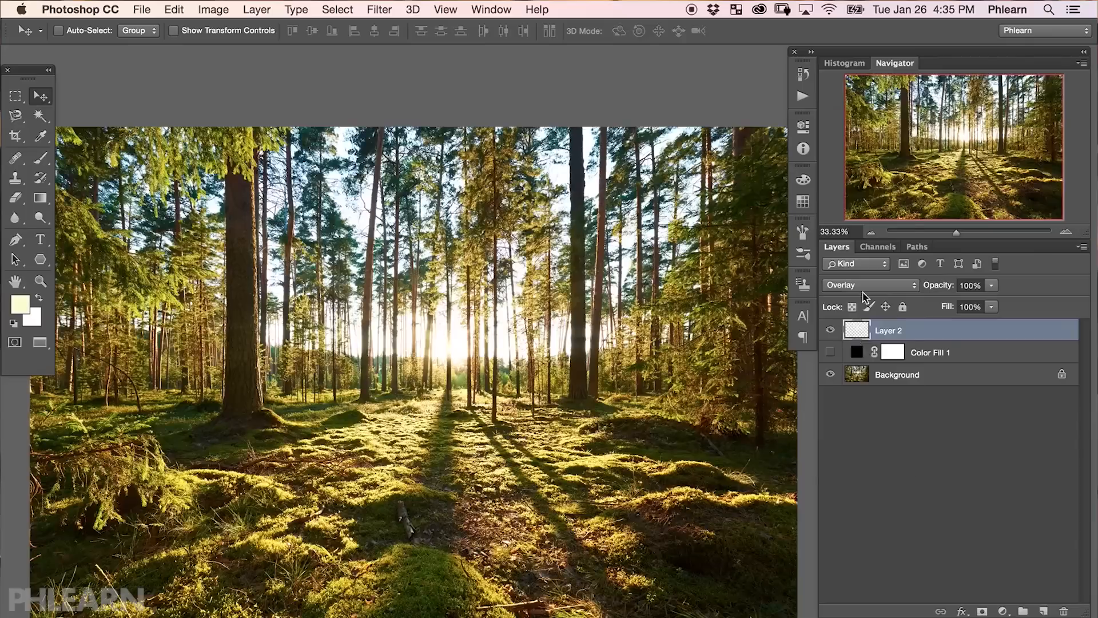
Experiment with Layer 2's blend mode and opacity, toggling its visibility to compare the effect.
left_click(869, 284)
left_click(861, 245)
left_click(830, 330)
left_click(830, 330)
left_click_drag(944, 289, 941, 291)
left_click(870, 284)
left_click(876, 274)
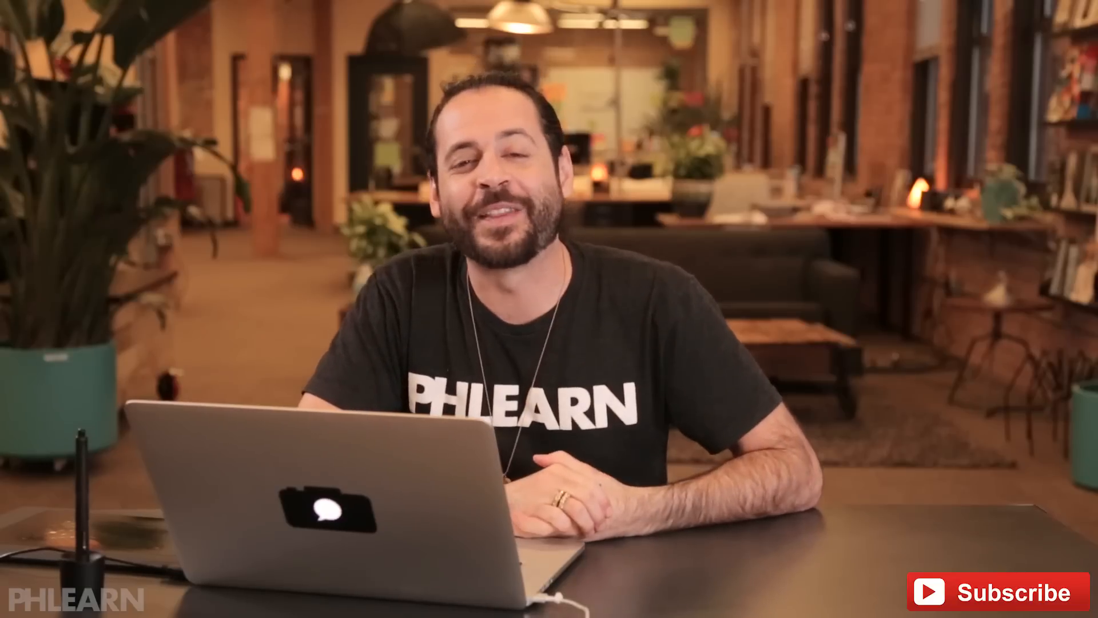